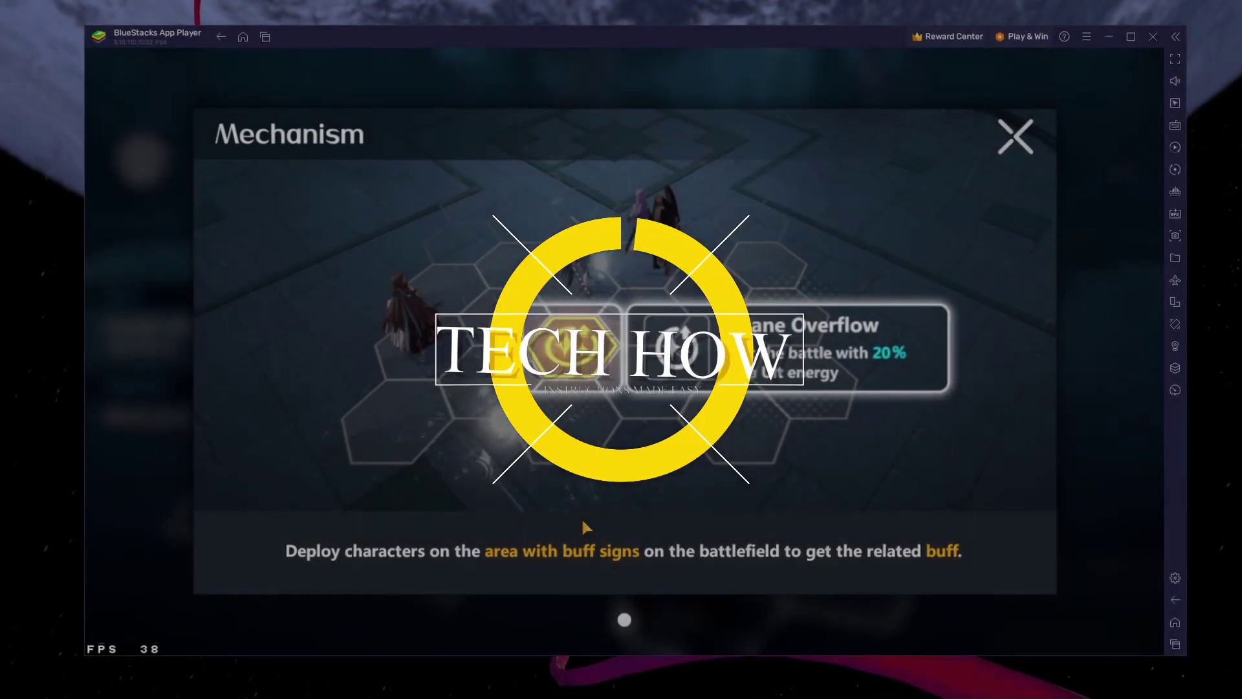
Close the Mechanism help, start the fight with the deployed characters and set the battle speed to 2X.
{"action": "left_click", "coordinate": [1015, 137]}
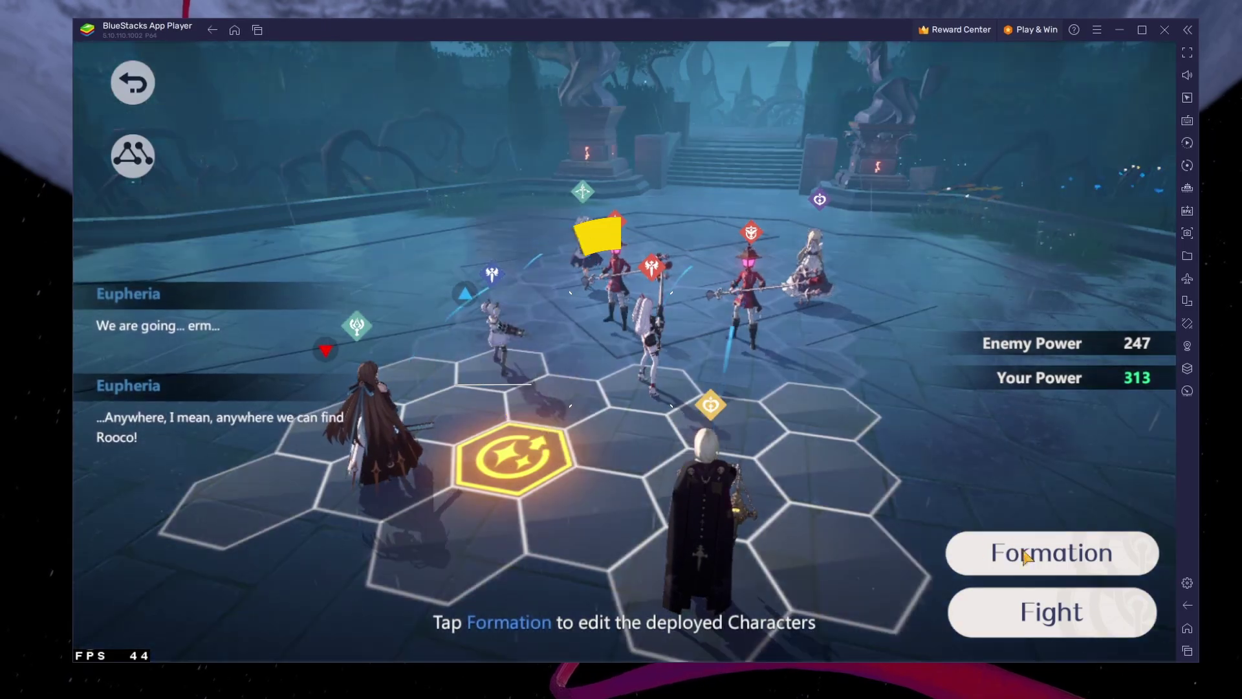
{"action": "left_click", "coordinate": [1038, 614]}
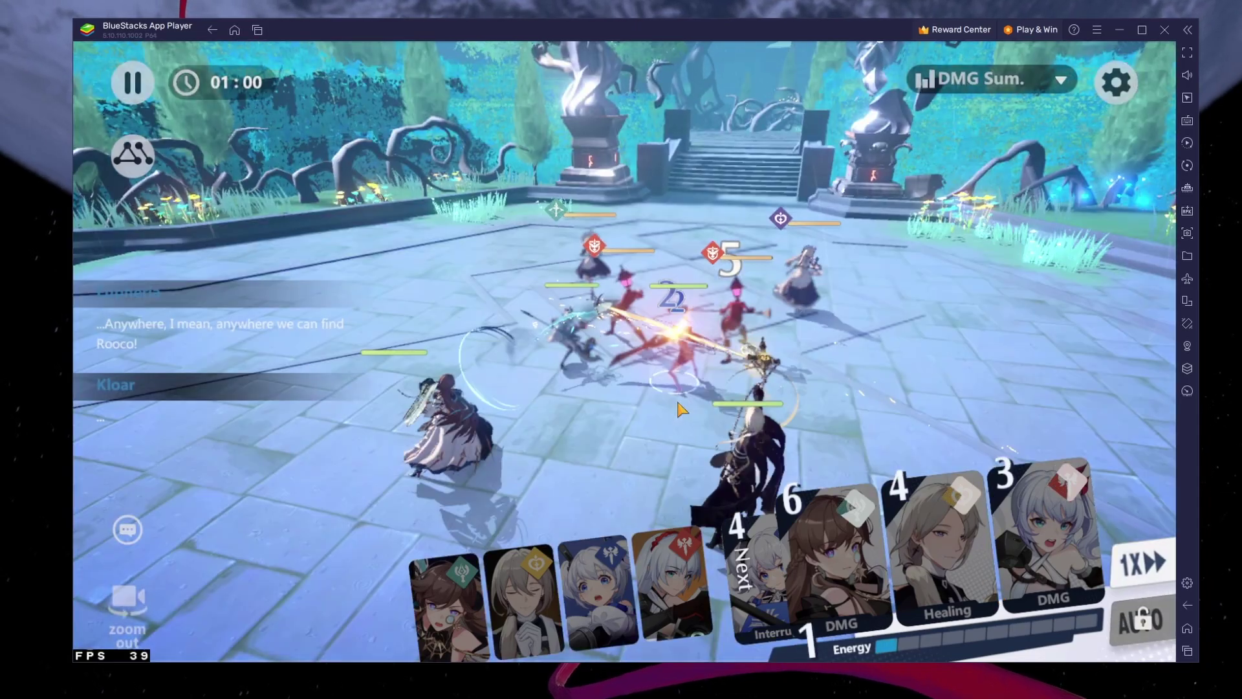
{"action": "left_click", "coordinate": [1140, 565]}
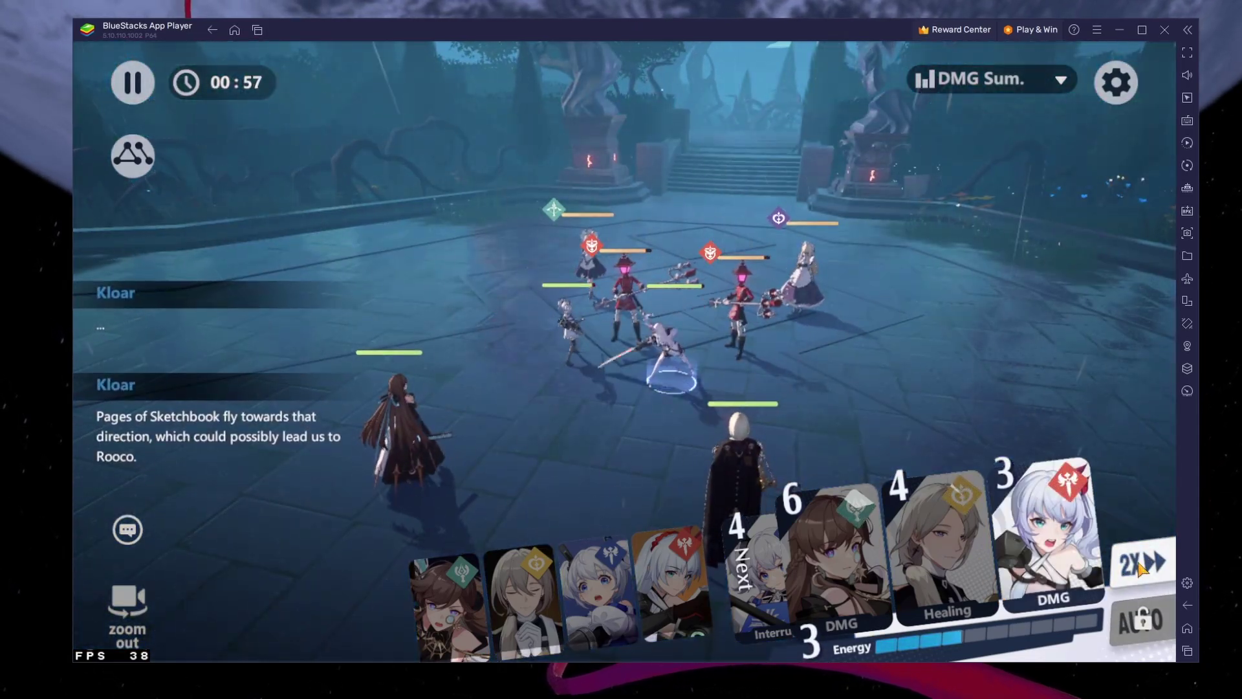
Play the Lunar Rush damage card and the 4-energy Interrupt card against the enemies.
{"action": "left_click", "coordinate": [1048, 531]}
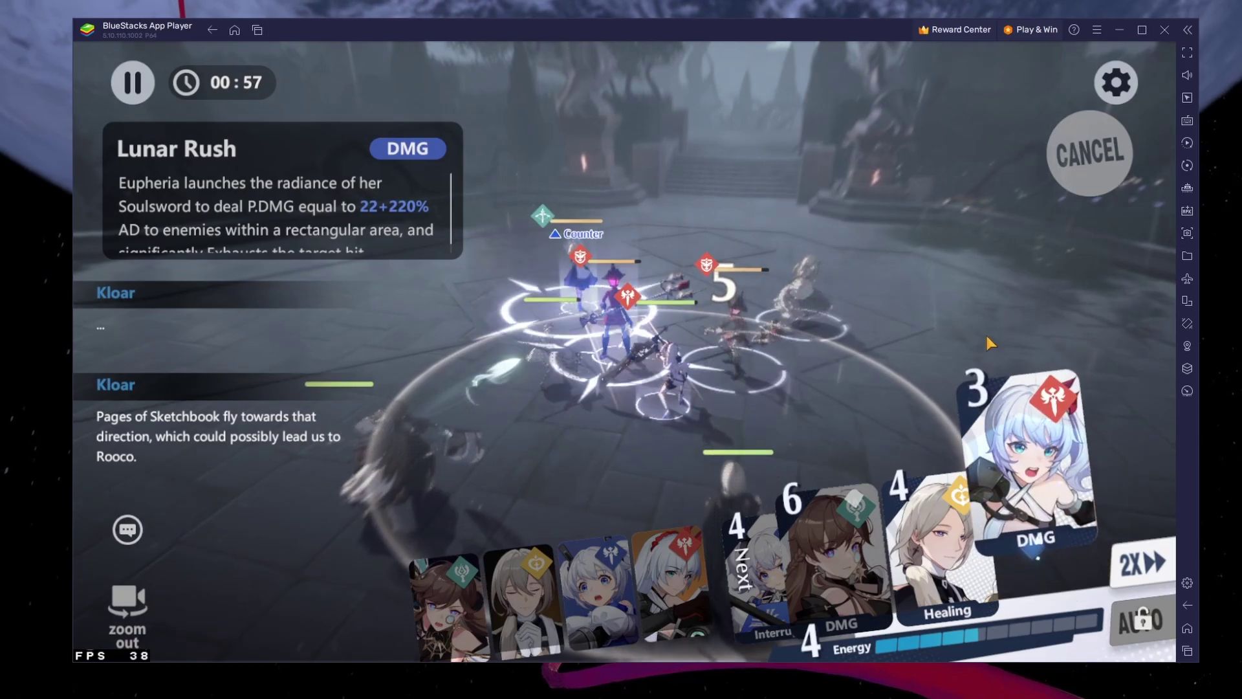
{"action": "left_click", "coordinate": [990, 343]}
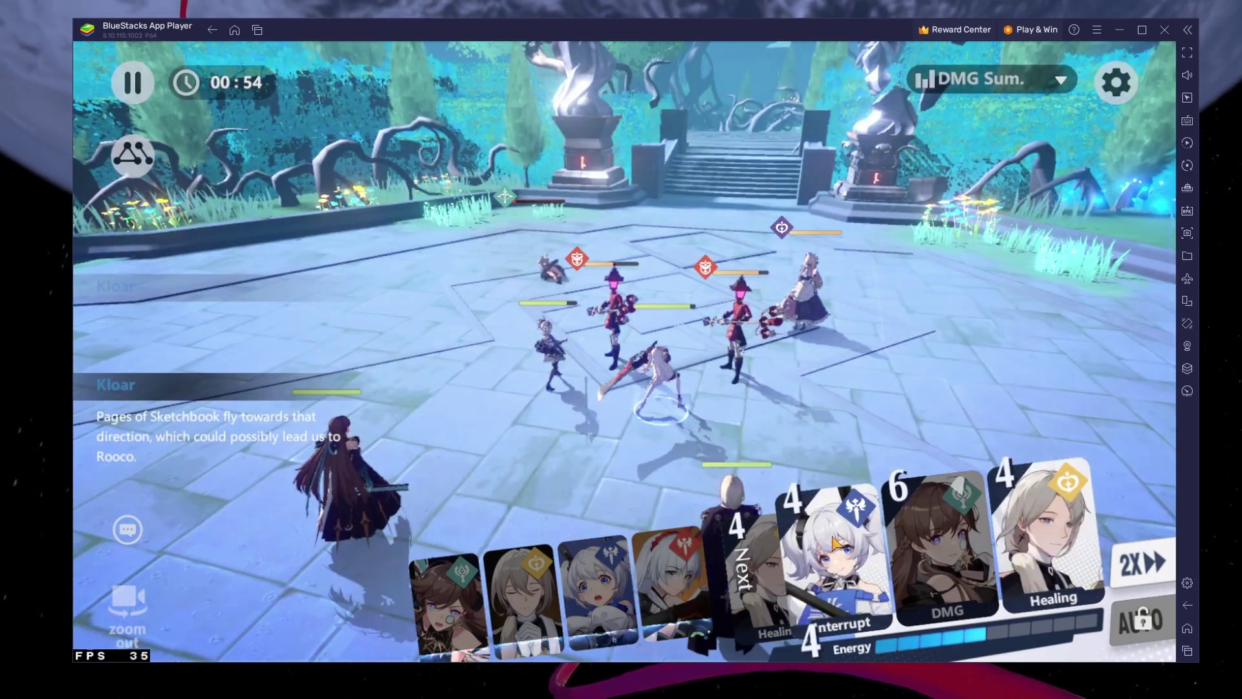
{"action": "left_click", "coordinate": [834, 544]}
{"action": "left_click", "coordinate": [814, 375]}
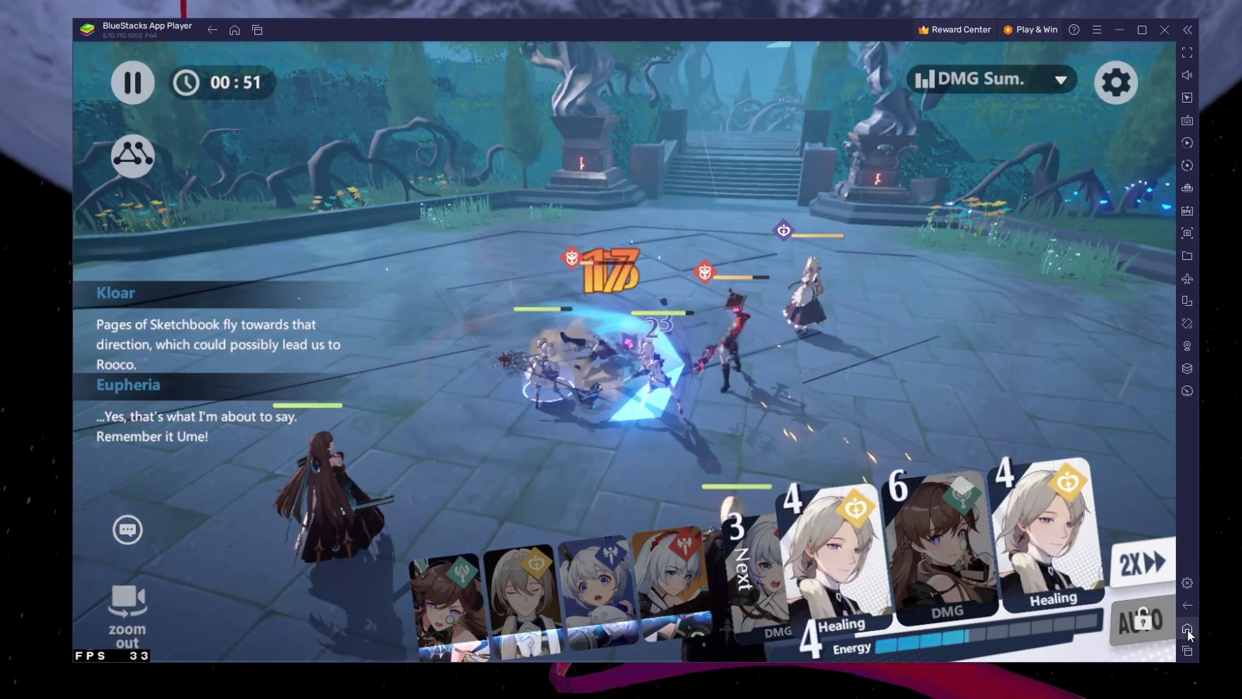
Leave the running game and return to the emulator's home screen.
{"action": "left_click", "coordinate": [1187, 628]}
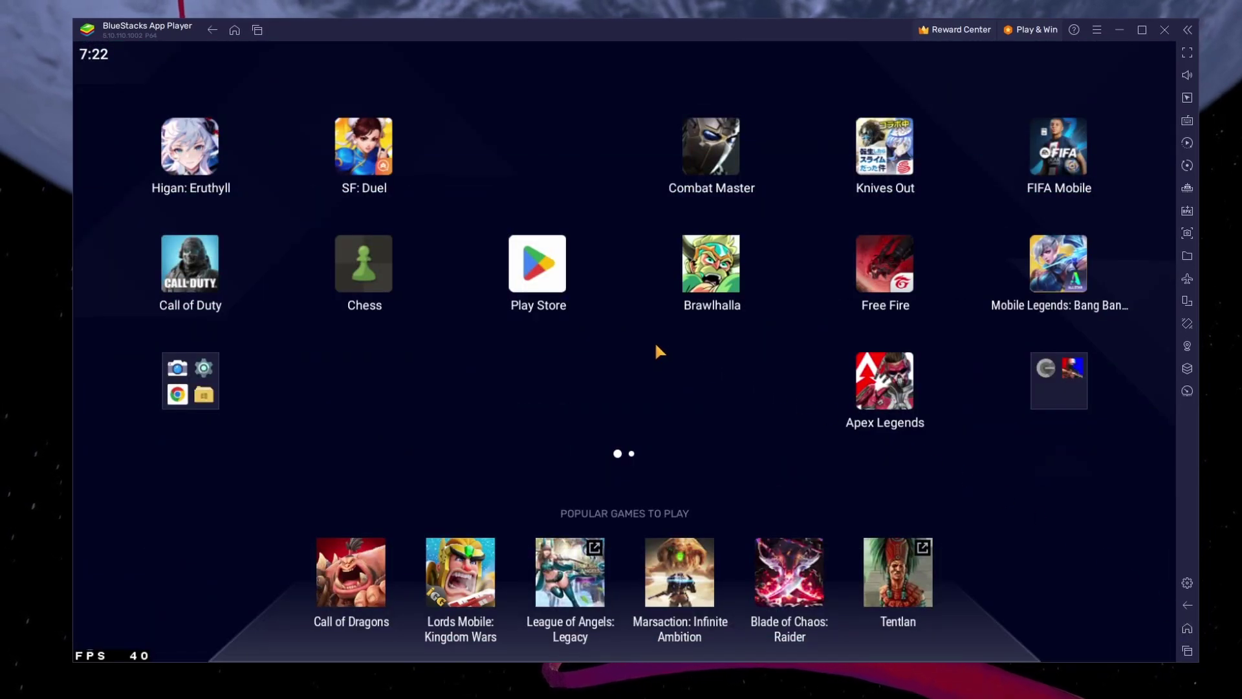
{"action": "left_click_drag", "start_coordinate": [655, 349], "coordinate": [640, 371]}
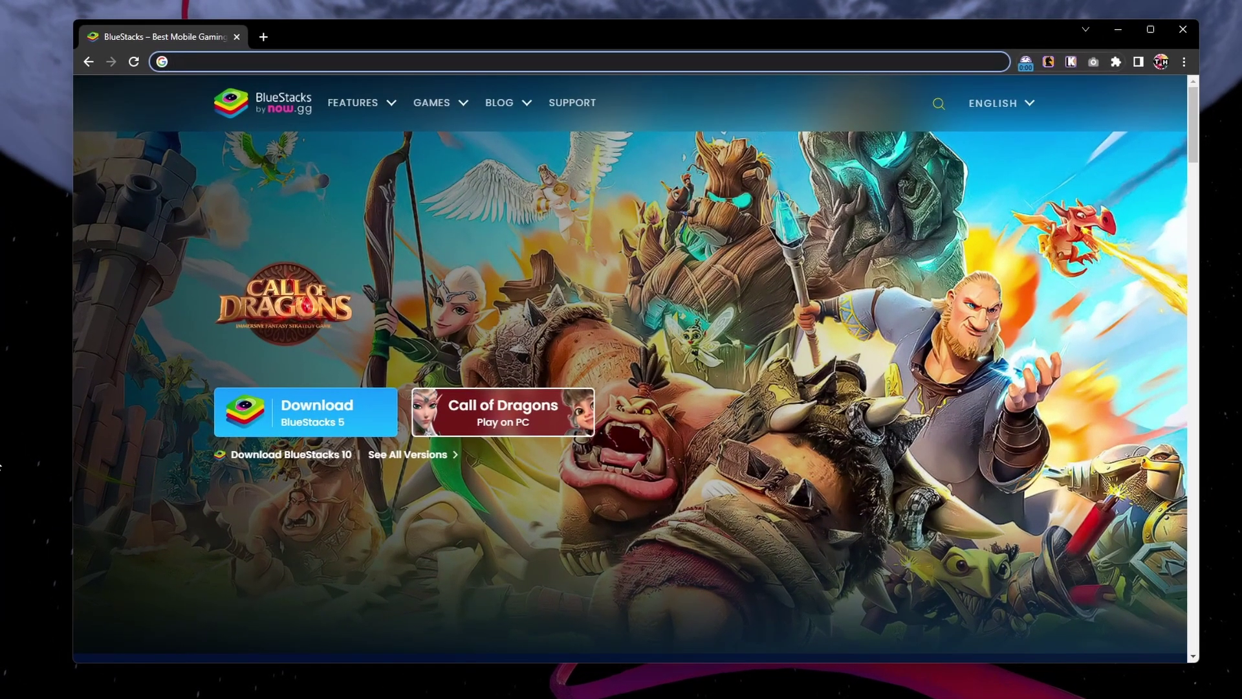
Download the BlueStacks 5 installer from the BlueStacks website in the browser, launch it and minimize the browser.
{"action": "left_click", "coordinate": [2, 465]}
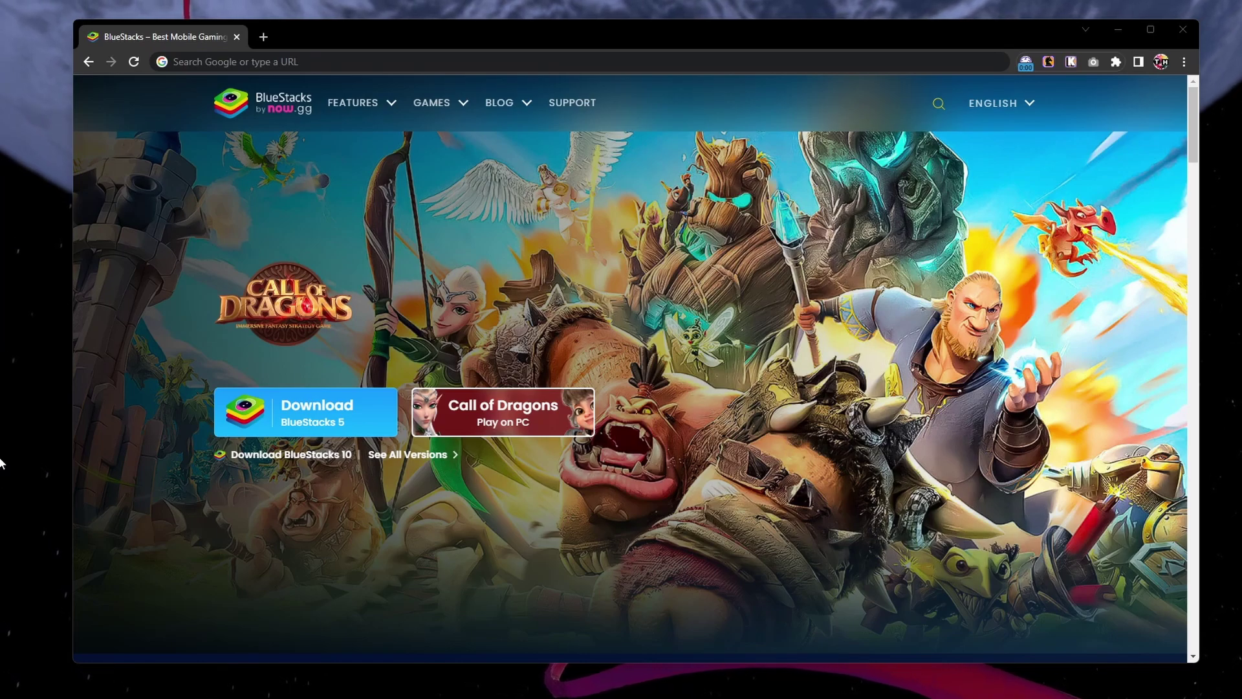
{"action": "left_click", "coordinate": [315, 434]}
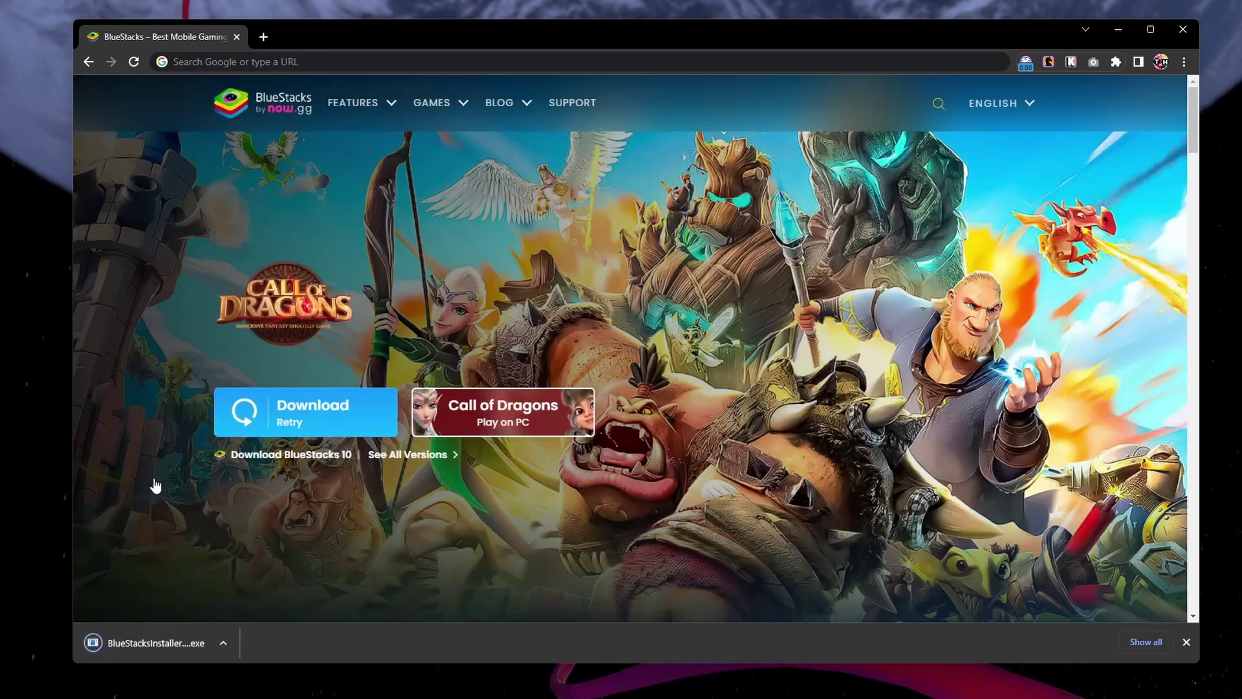
{"action": "left_click", "coordinate": [186, 654]}
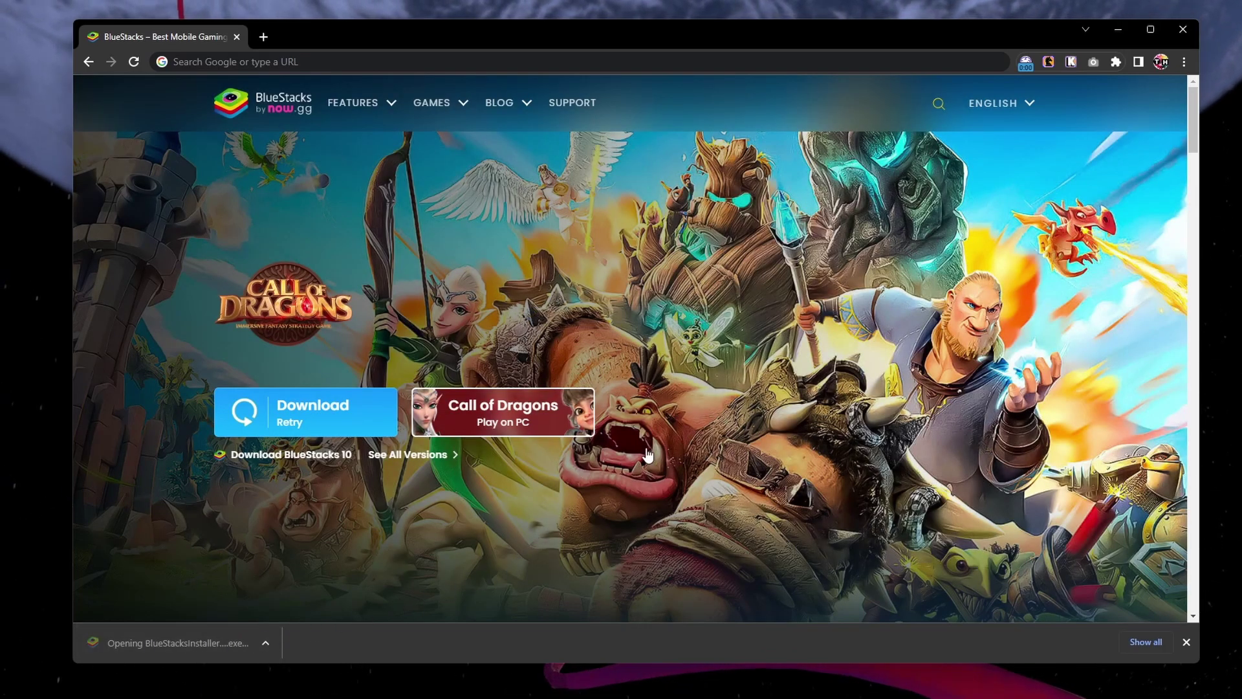
{"action": "left_click", "coordinate": [1118, 30]}
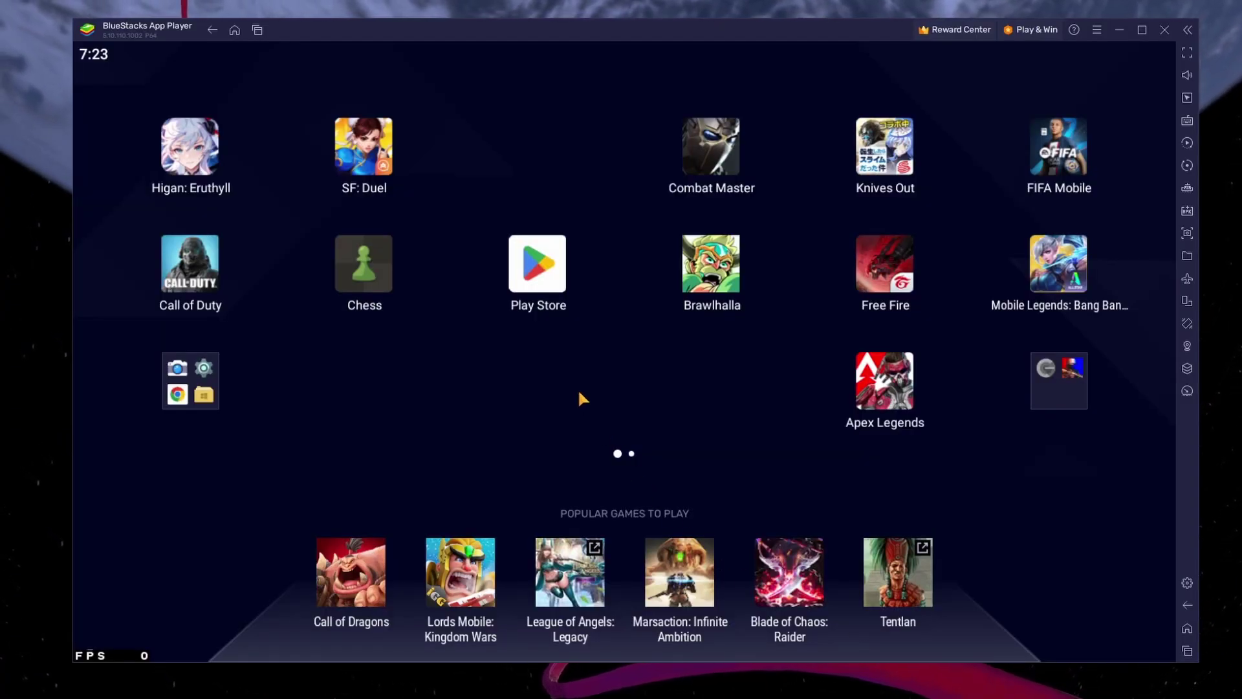
In the emulator's Play Store, search for "combat master" and open the Combat Master Mobile FPS page.
{"action": "left_click", "coordinate": [540, 288]}
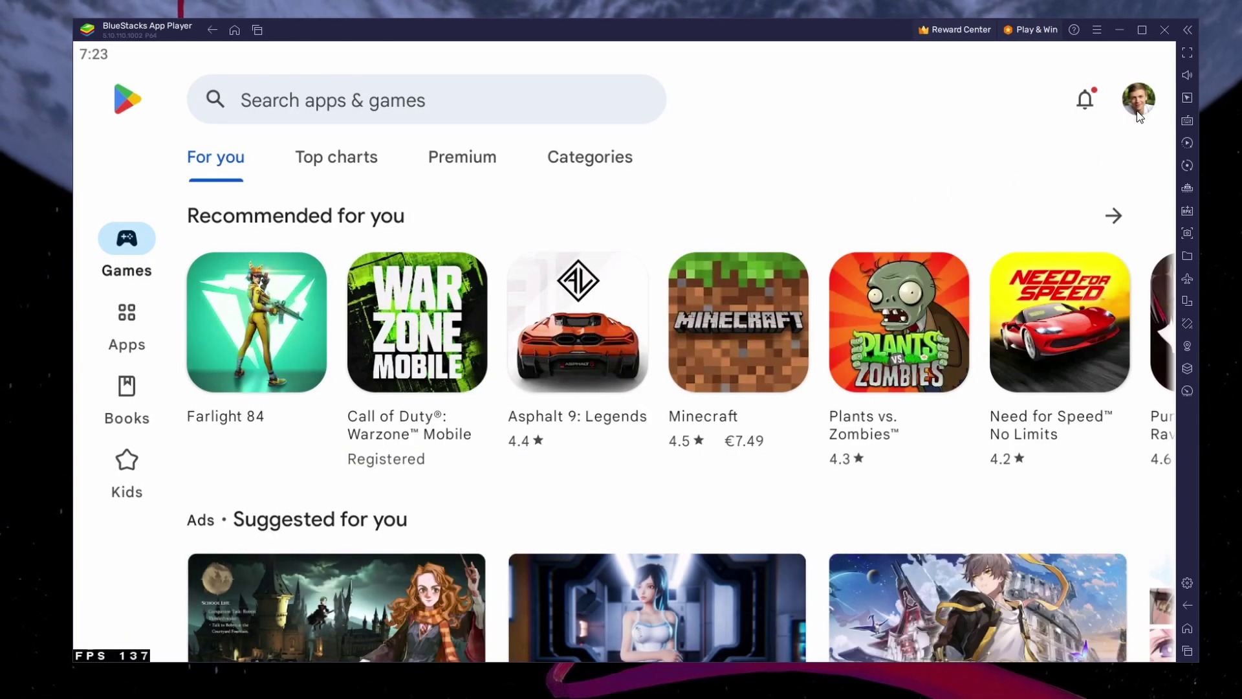
{"action": "left_click", "coordinate": [438, 106]}
{"action": "left_click", "coordinate": [278, 171]}
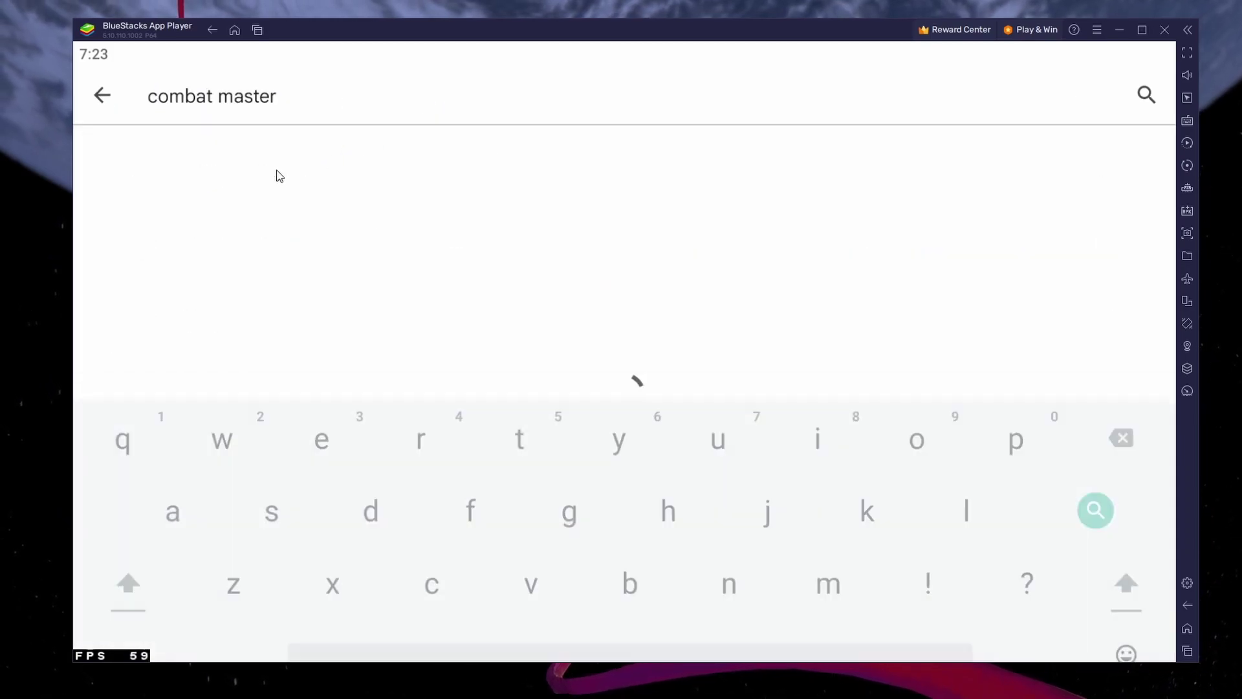
{"action": "left_click", "coordinate": [200, 244]}
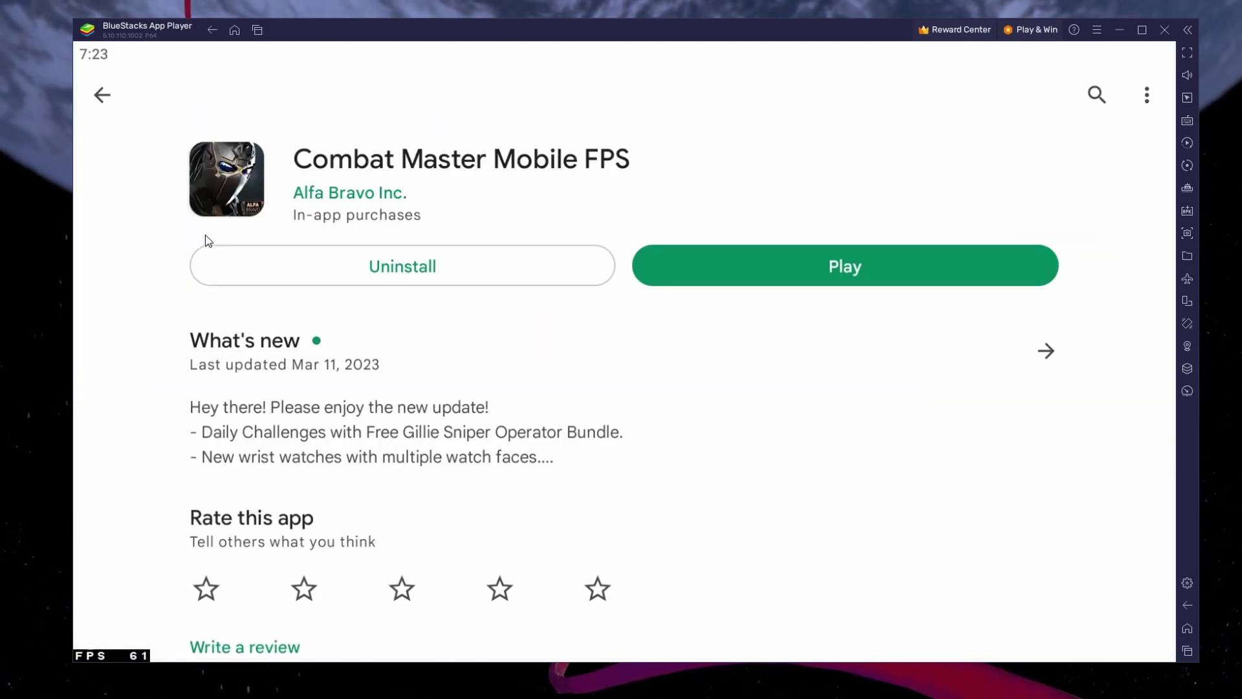
Browse the game's store page down to the suggestions, view Azur Lane's page and return to the emulator's home screen.
{"action": "left_click_drag", "start_coordinate": [741, 450], "coordinate": [698, 205]}
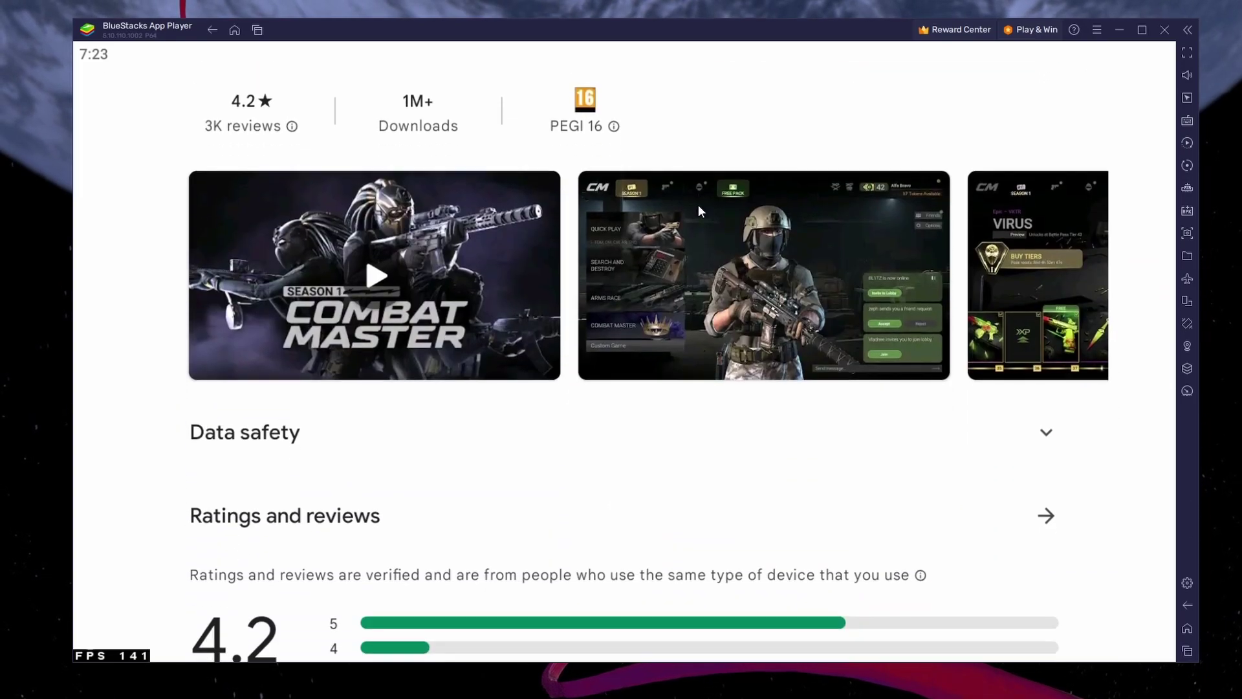
{"action": "left_click_drag", "start_coordinate": [702, 374], "coordinate": [667, 210]}
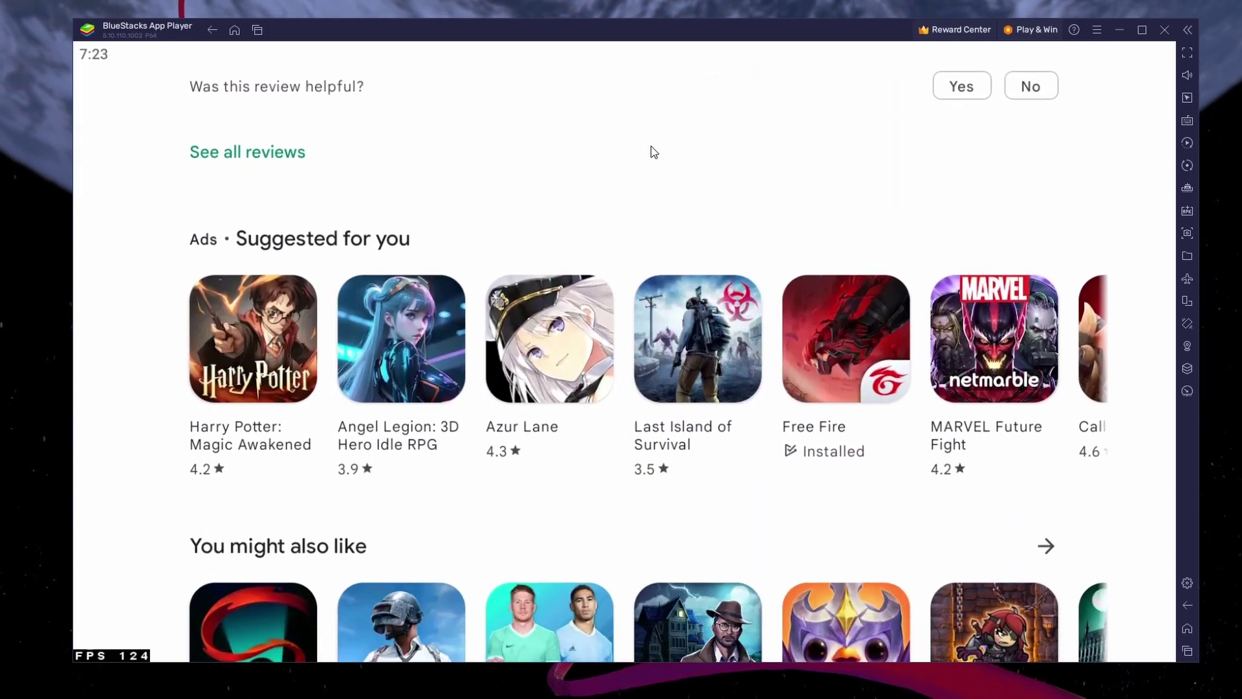
{"action": "left_click", "coordinate": [568, 332]}
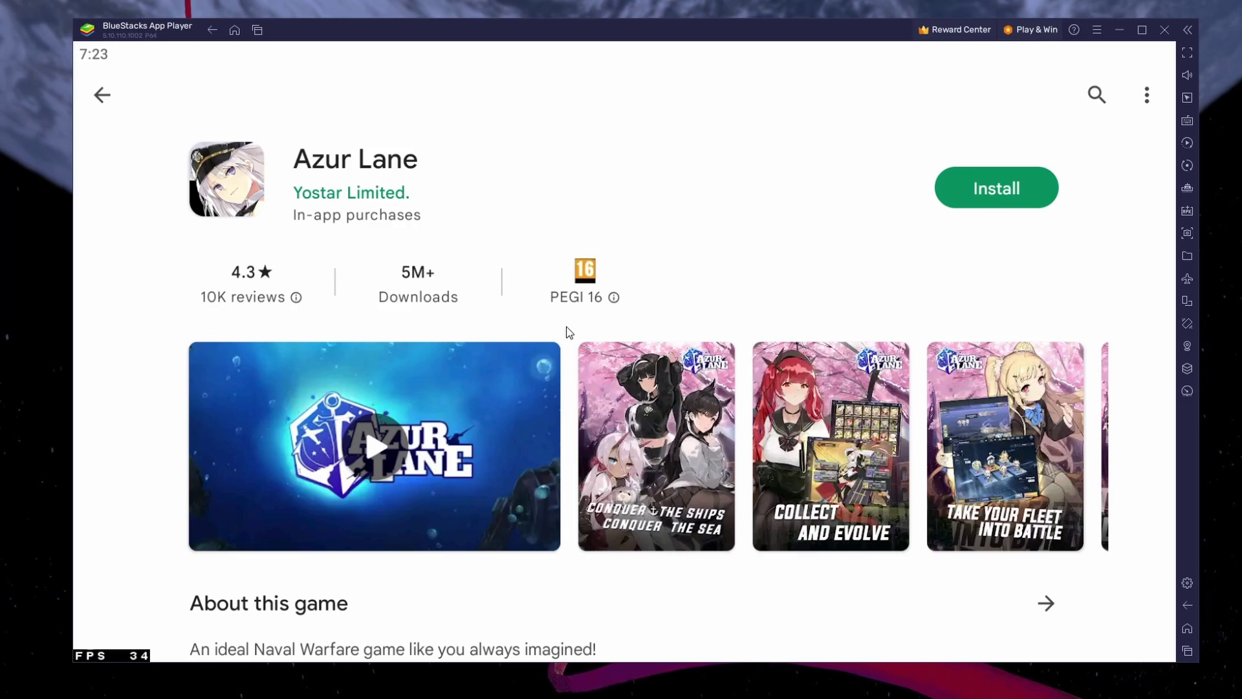
{"action": "left_click", "coordinate": [1186, 629]}
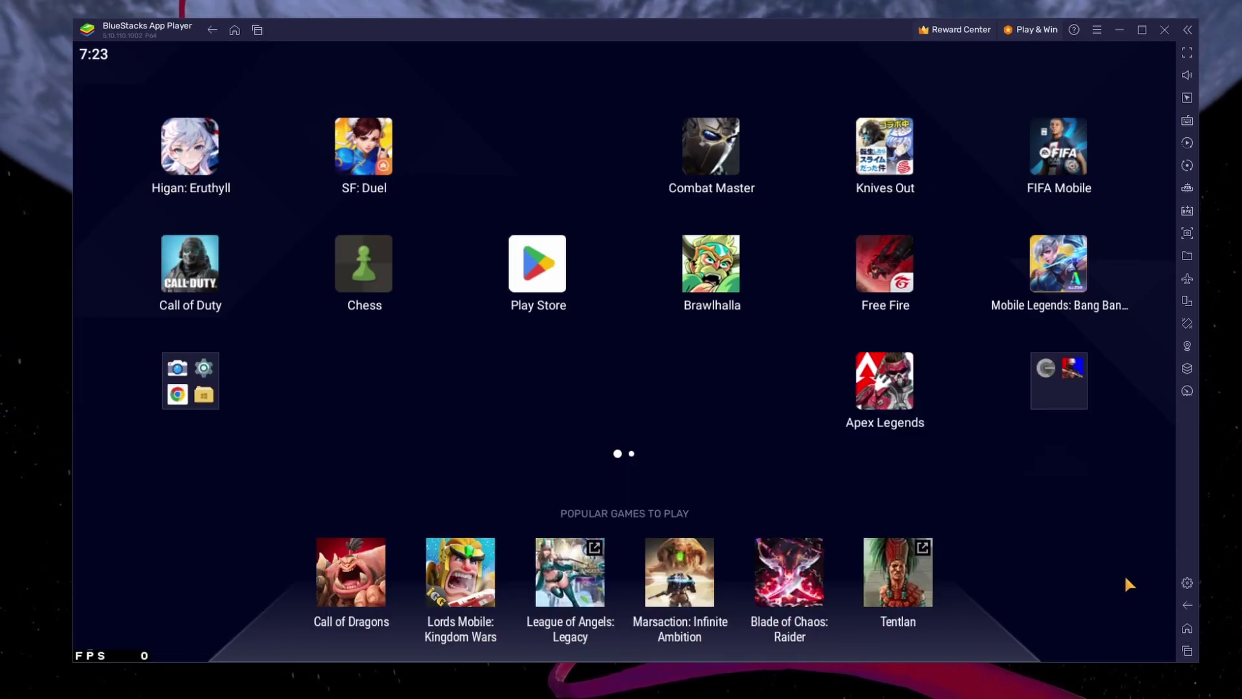
Open the emulator's gamepad settings and review the options for allowing games direct access to the gamepad.
{"action": "left_click", "coordinate": [1186, 582]}
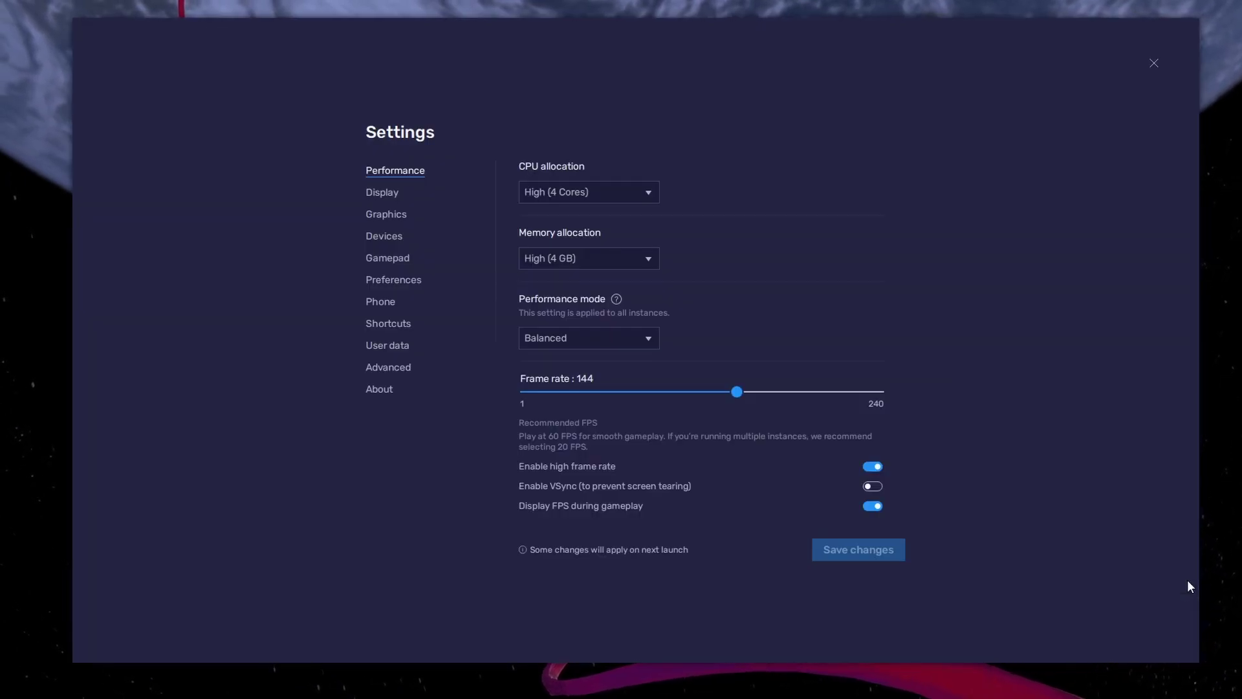
{"action": "left_click", "coordinate": [402, 258]}
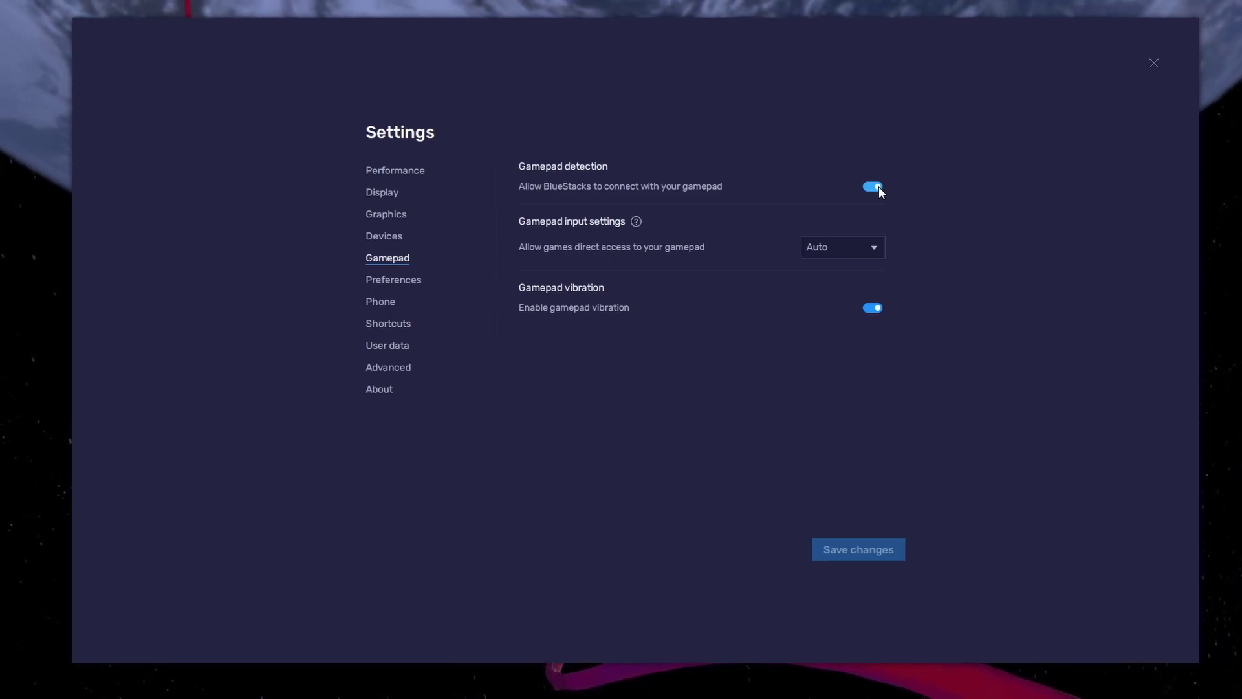
{"action": "left_click", "coordinate": [877, 252]}
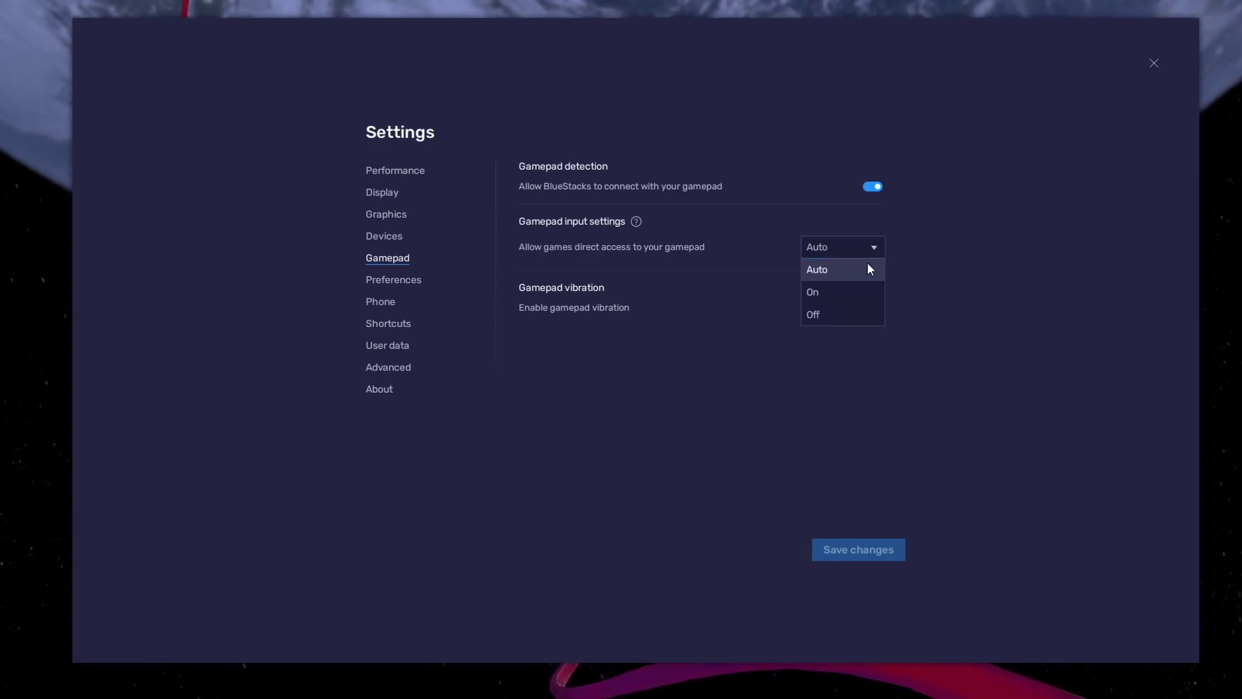
{"action": "left_click", "coordinate": [898, 262]}
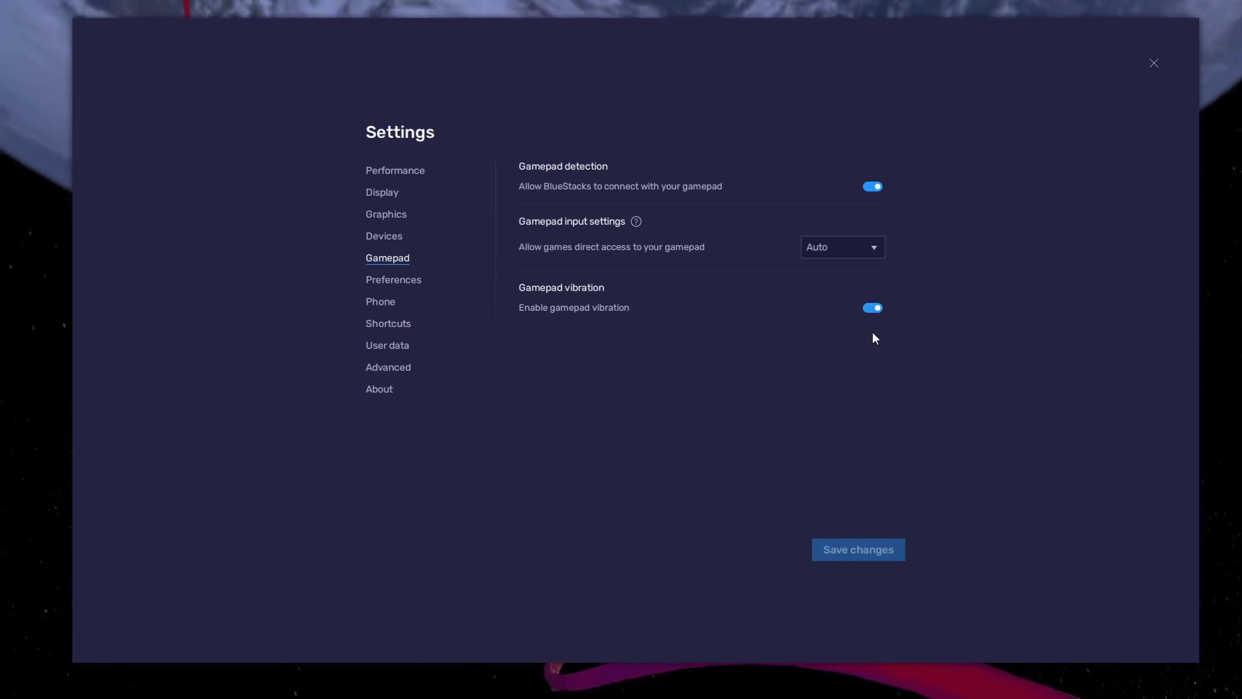
In the performance settings, set the CPU allocation to High (4 Cores).
{"action": "left_click", "coordinate": [394, 172]}
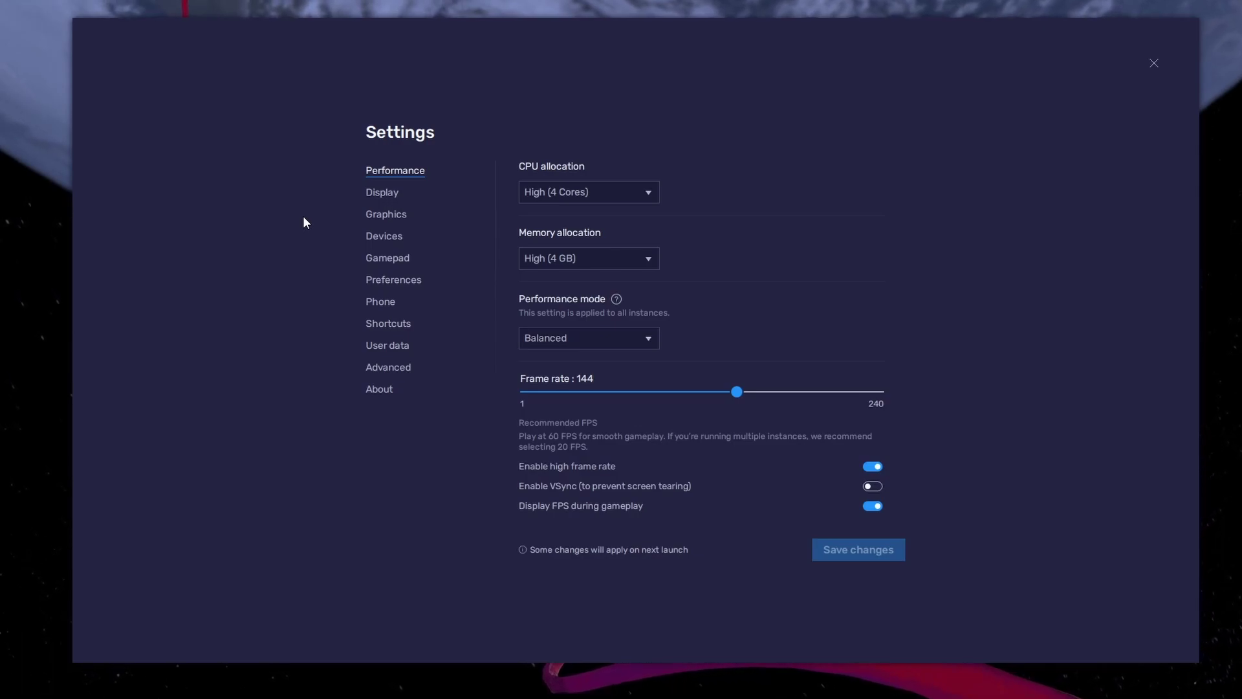
{"action": "left_click", "coordinate": [625, 190]}
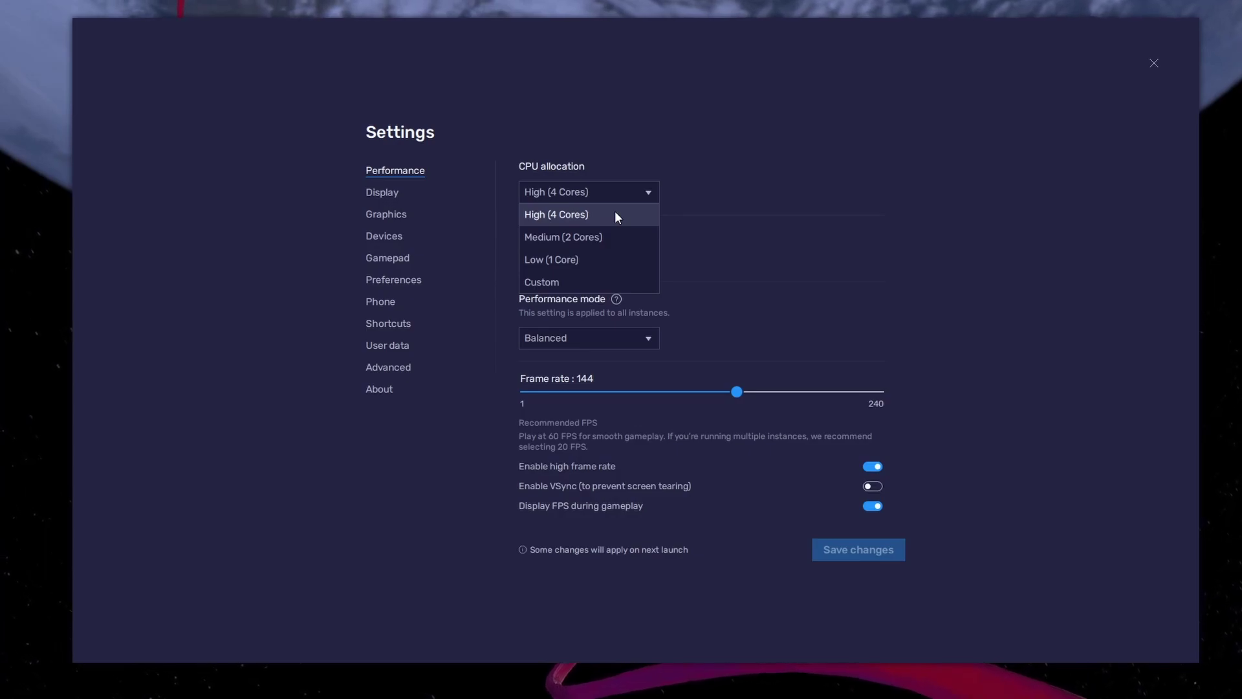
{"action": "left_click", "coordinate": [623, 214]}
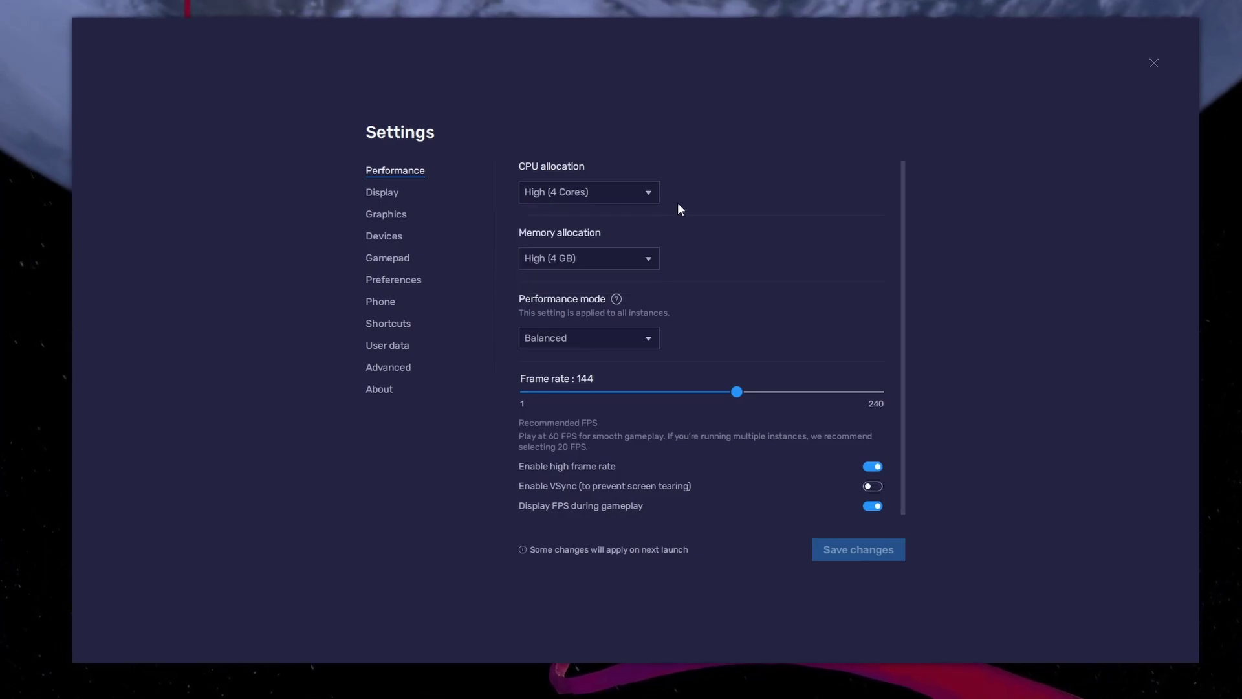
Review the available memory allocation and performance mode options without changing either setting.
{"action": "left_click", "coordinate": [657, 256]}
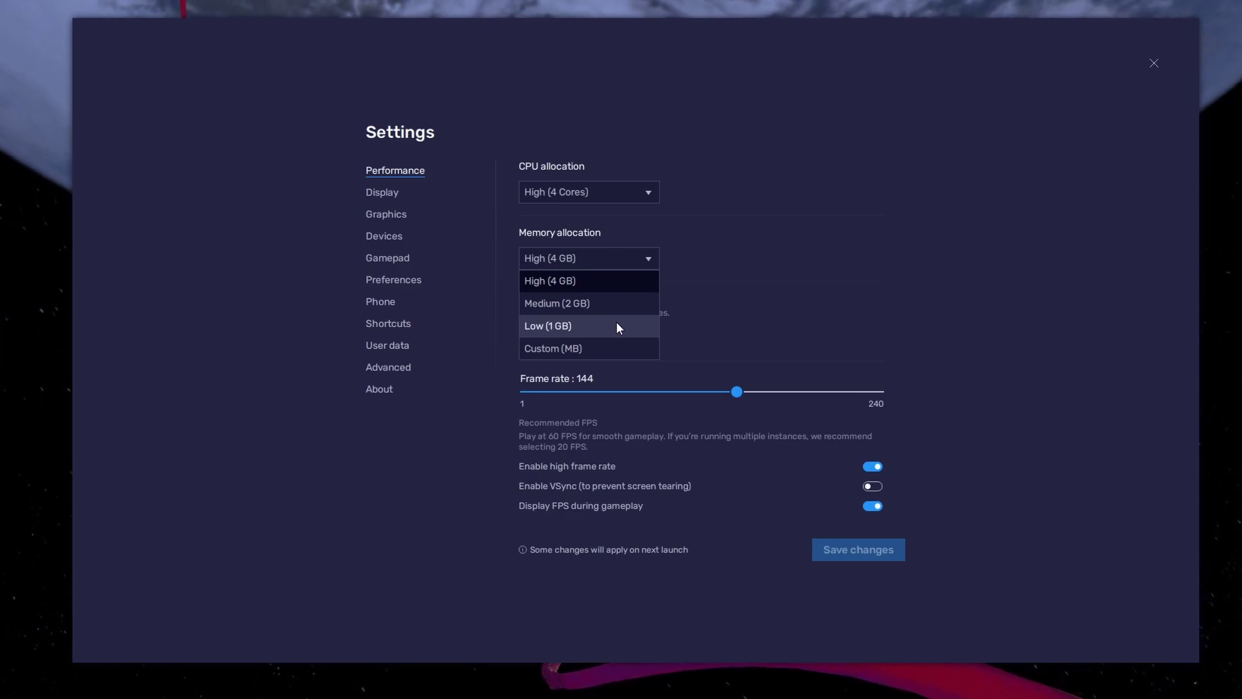
{"action": "left_click", "coordinate": [707, 269]}
{"action": "left_click", "coordinate": [659, 337]}
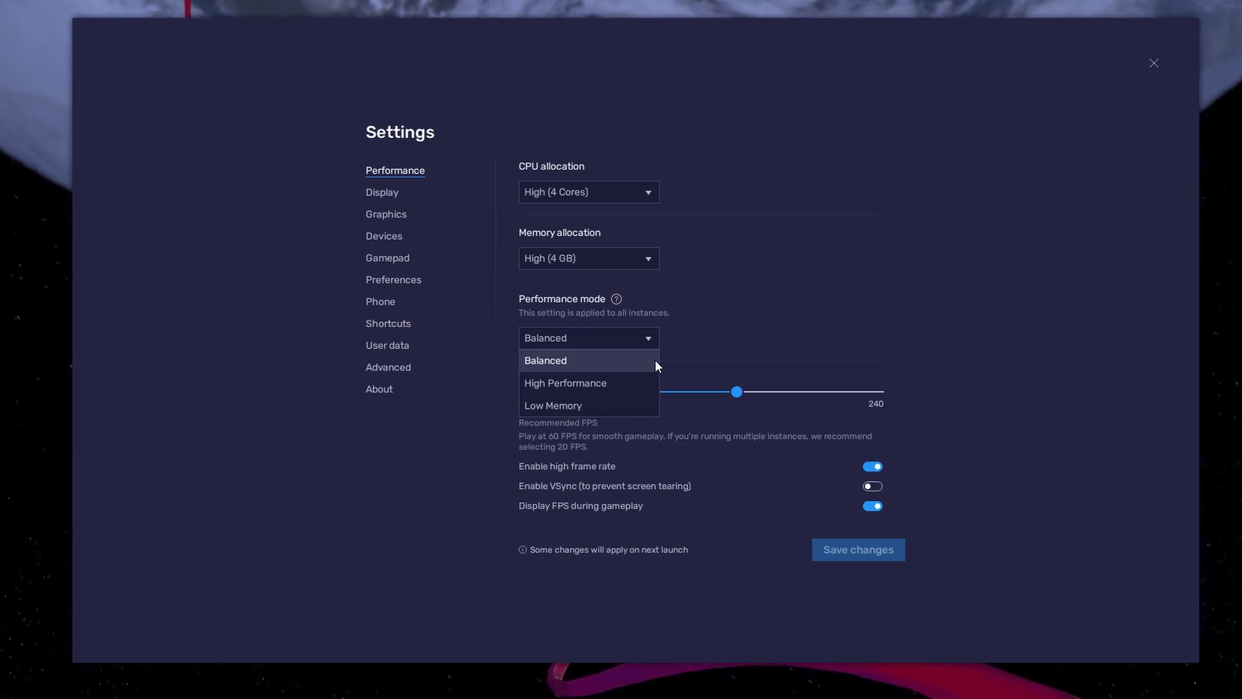
{"action": "left_click", "coordinate": [732, 336]}
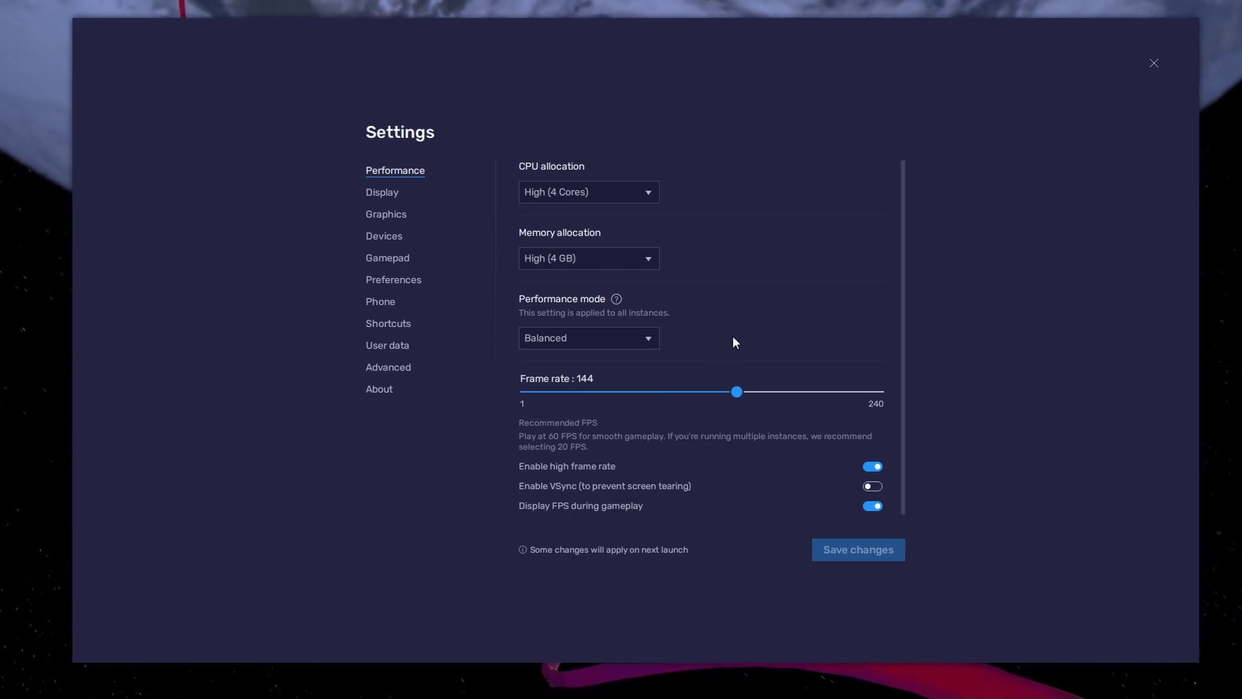
Turn the high frame rate option off and back on, and set the frame rate to 144.
{"action": "left_click", "coordinate": [867, 469]}
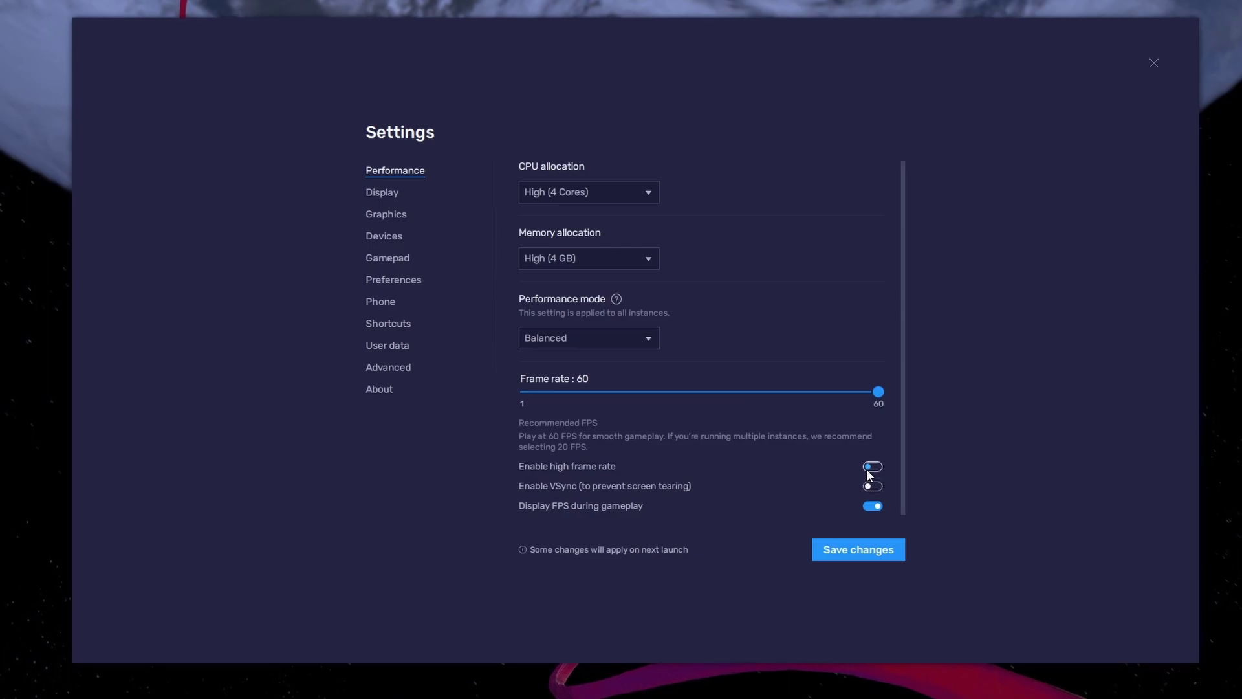
{"action": "left_click", "coordinate": [867, 468]}
{"action": "left_click_drag", "start_coordinate": [743, 396], "coordinate": [738, 396]}
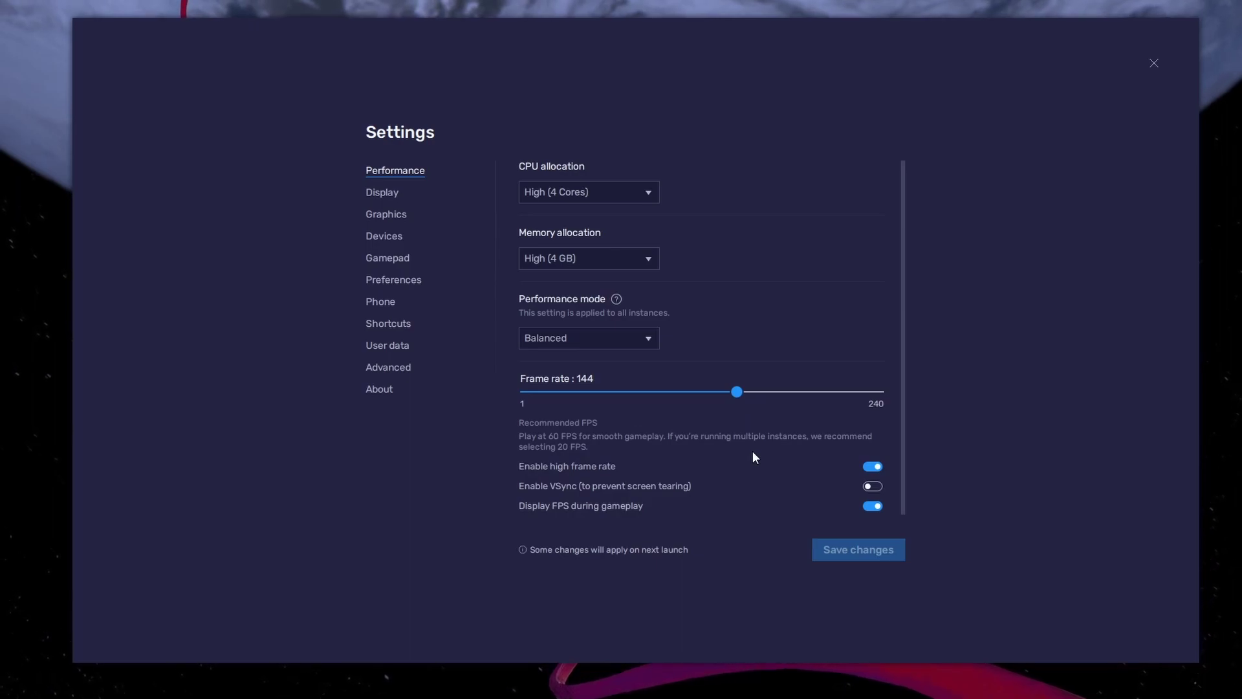
Open the Windows advanced display settings to check the monitor's refresh rate.
{"action": "right_click", "coordinate": [56, 415]}
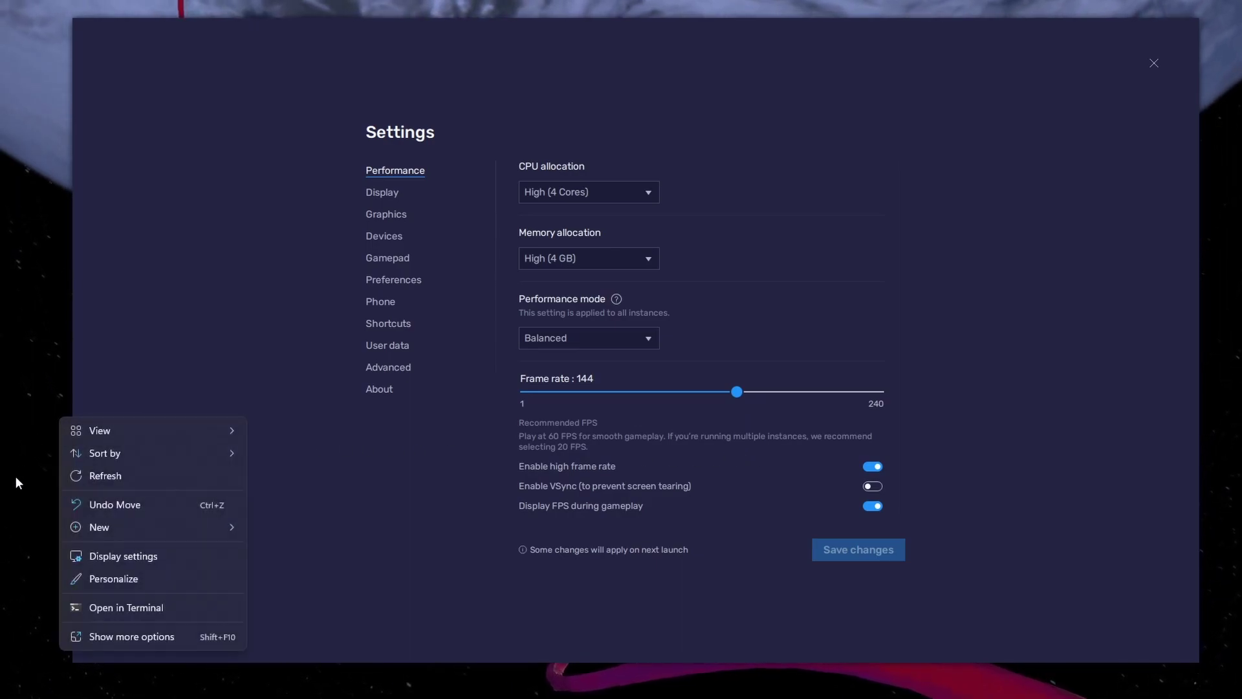
{"action": "left_click", "coordinate": [209, 563]}
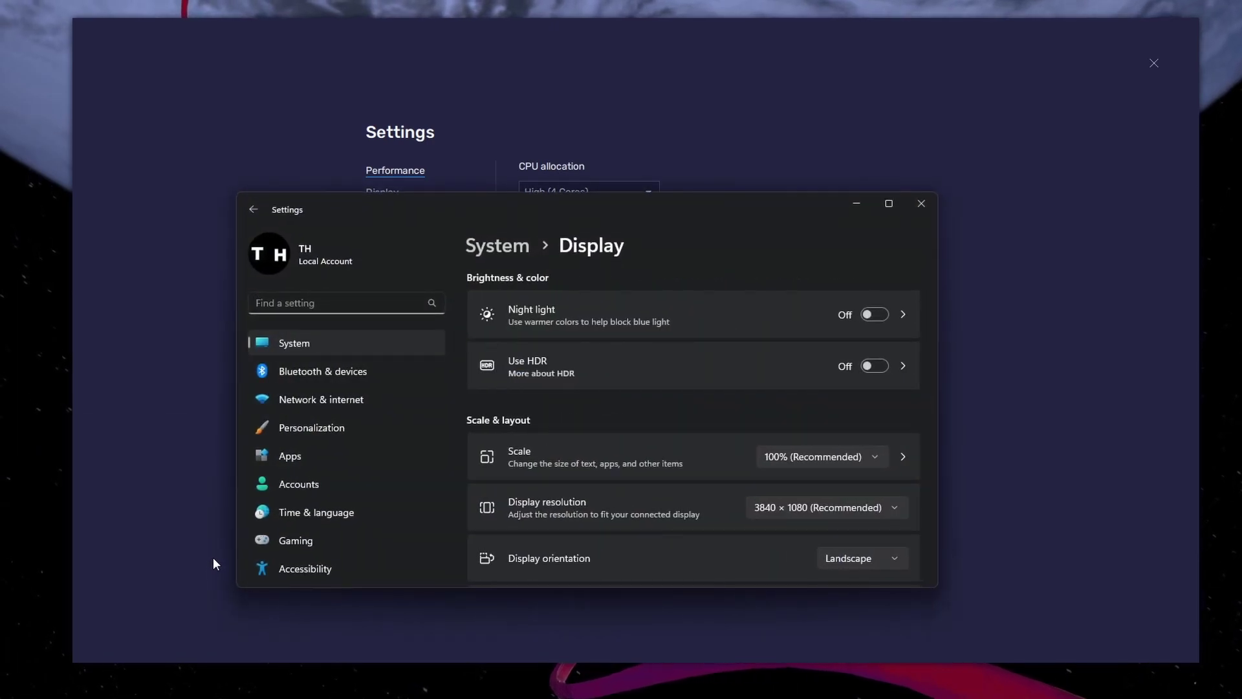
{"action": "left_click_drag", "start_coordinate": [933, 346], "coordinate": [928, 492]}
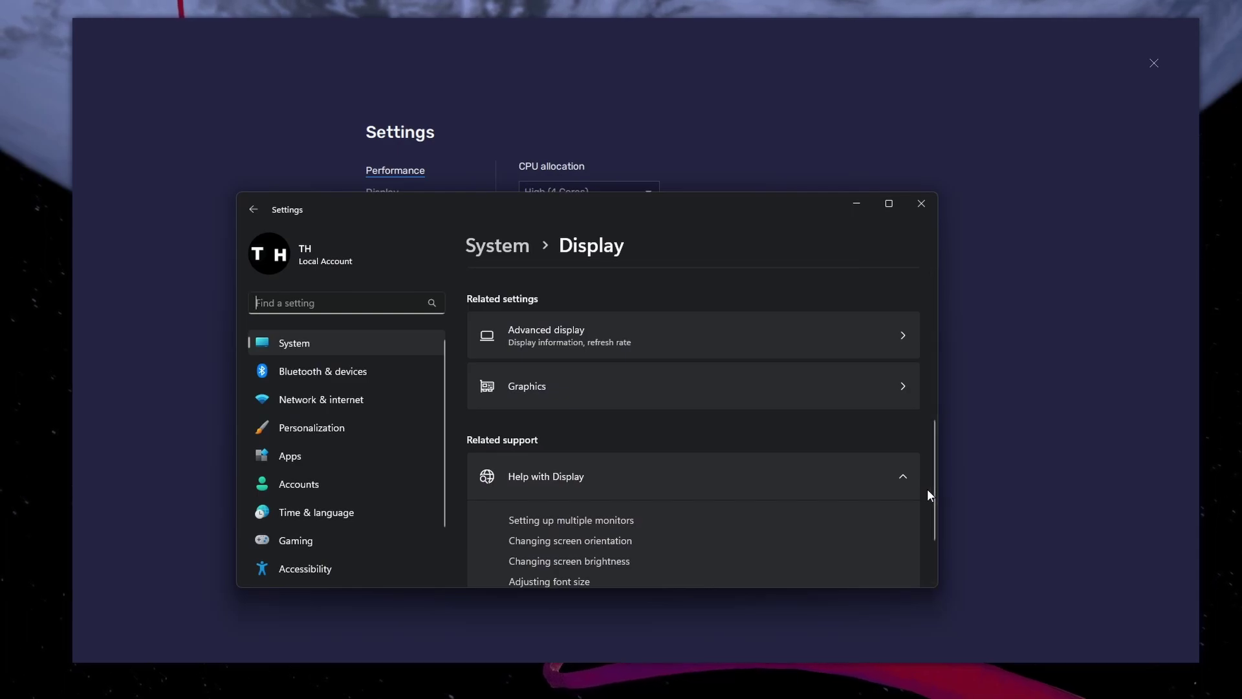
{"action": "left_click", "coordinate": [751, 337]}
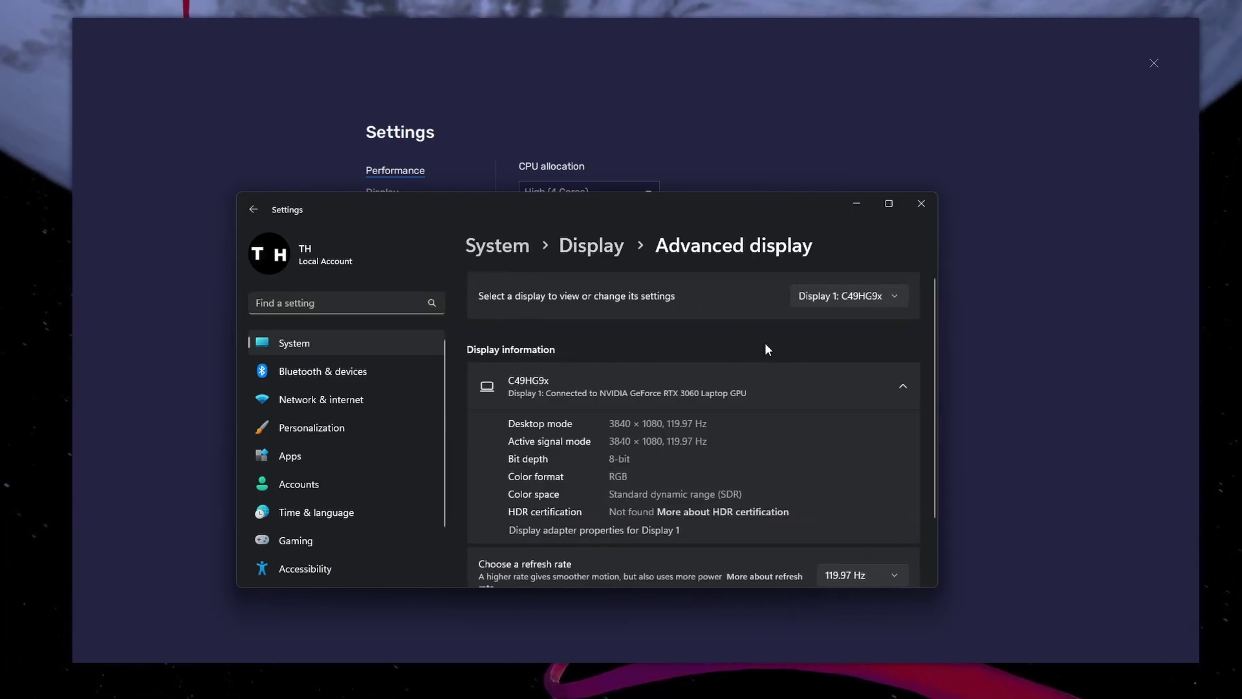
Review the monitor's available refresh rates in the Windows advanced display settings, keep 119.97 Hz, and close the Windows settings.
{"action": "scroll", "coordinate": [929, 388], "scroll_direction": "down", "scroll_amount": 2}
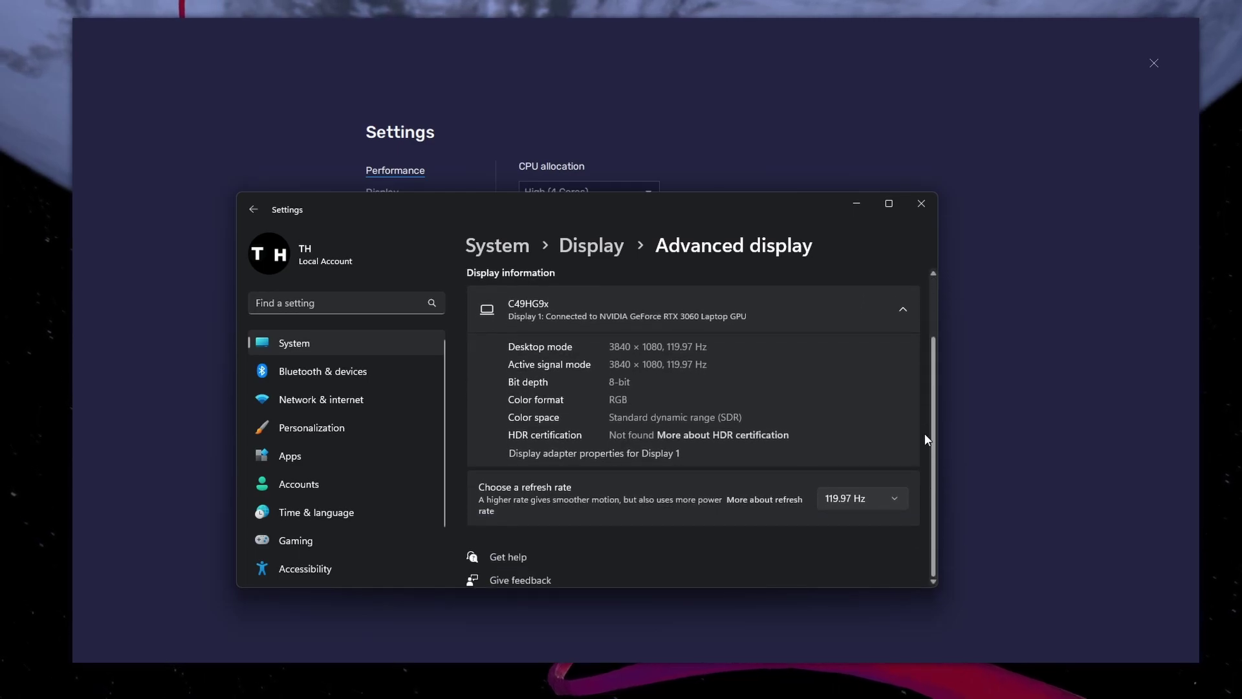
{"action": "left_click", "coordinate": [903, 498]}
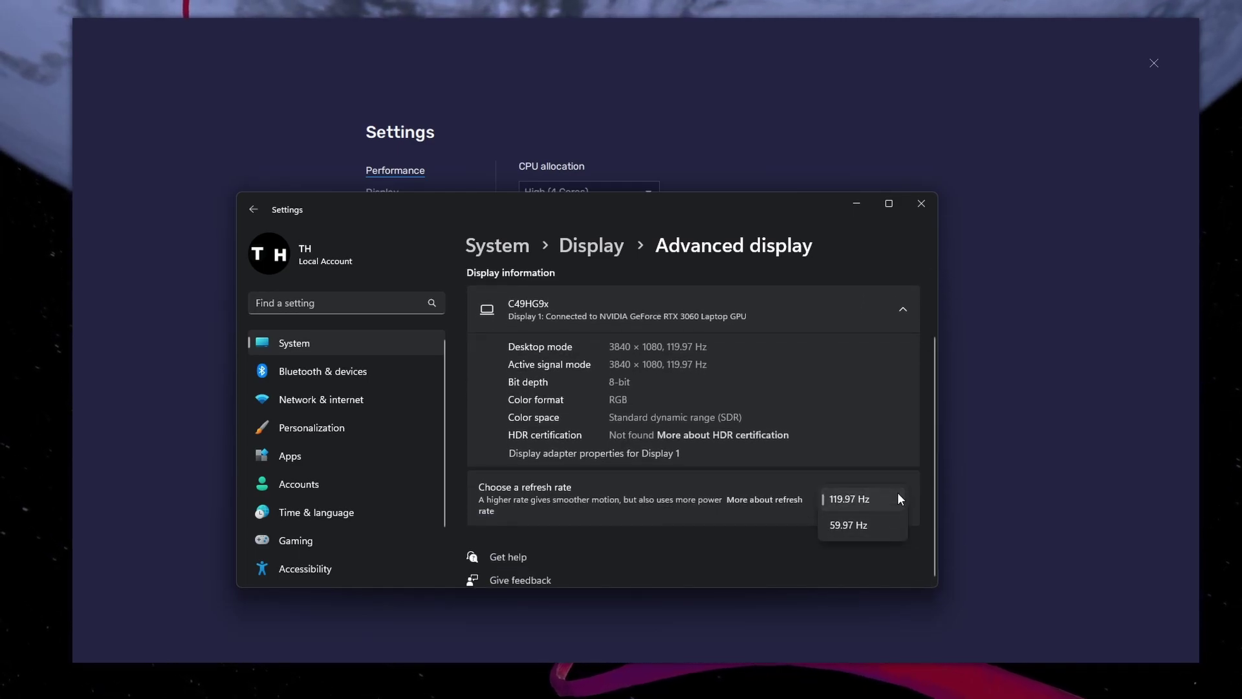
{"action": "left_click", "coordinate": [800, 542]}
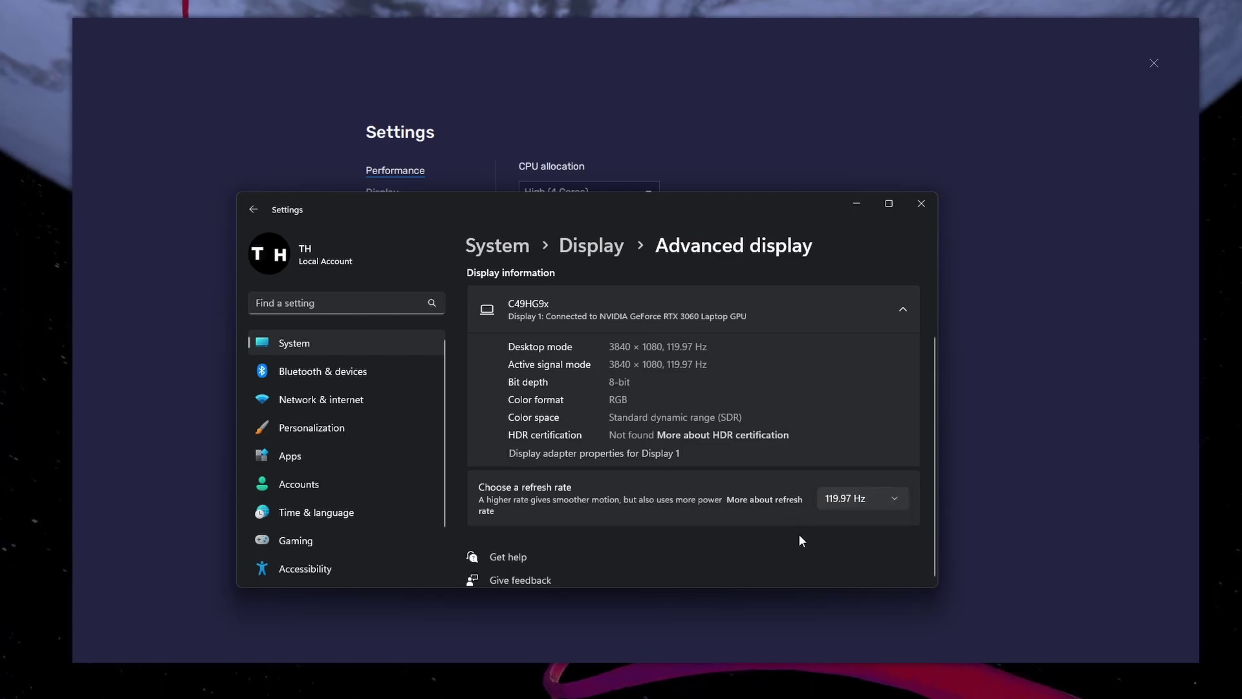
{"action": "left_click", "coordinate": [921, 205]}
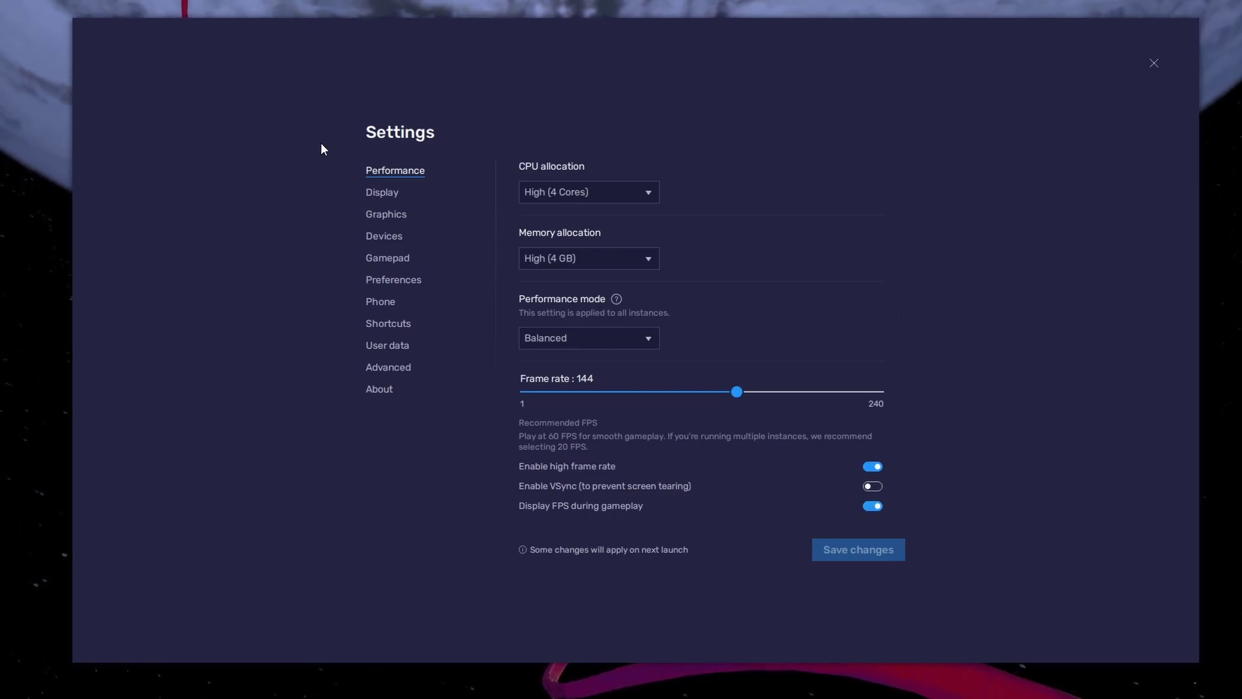
Open the Display settings and review the display resolution orientation options, keeping Landscape.
{"action": "left_click", "coordinate": [377, 197]}
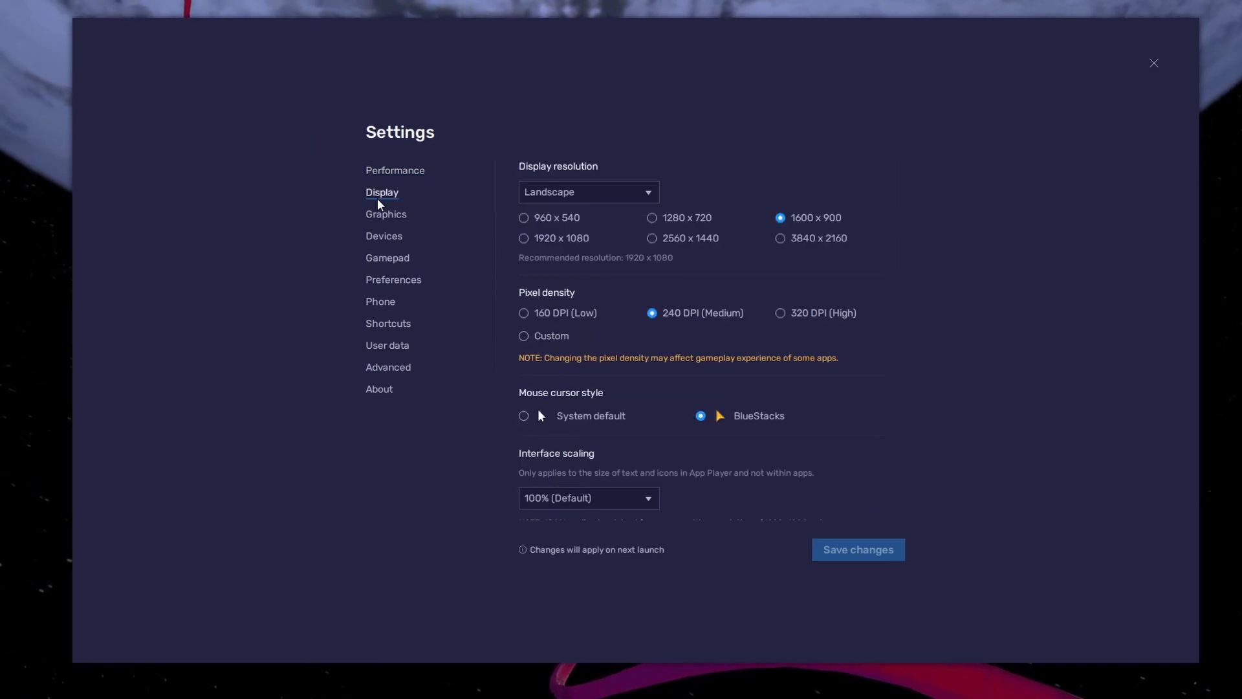
{"action": "left_click", "coordinate": [570, 194]}
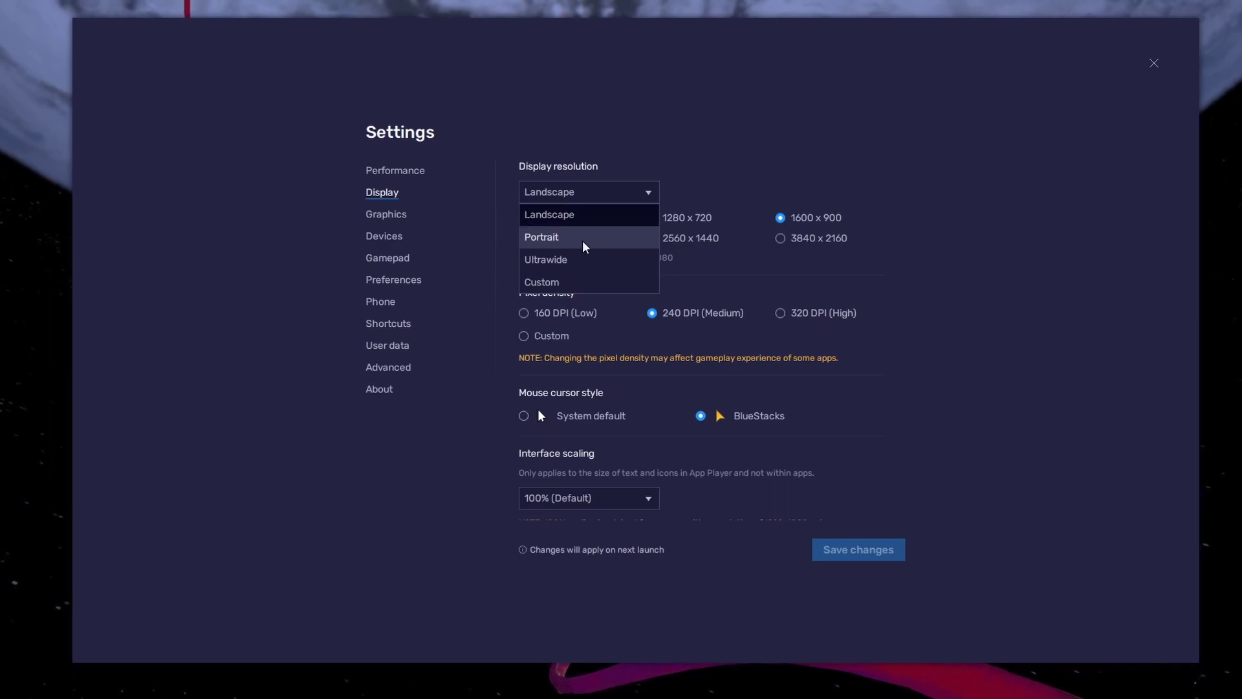
{"action": "left_click", "coordinate": [688, 194]}
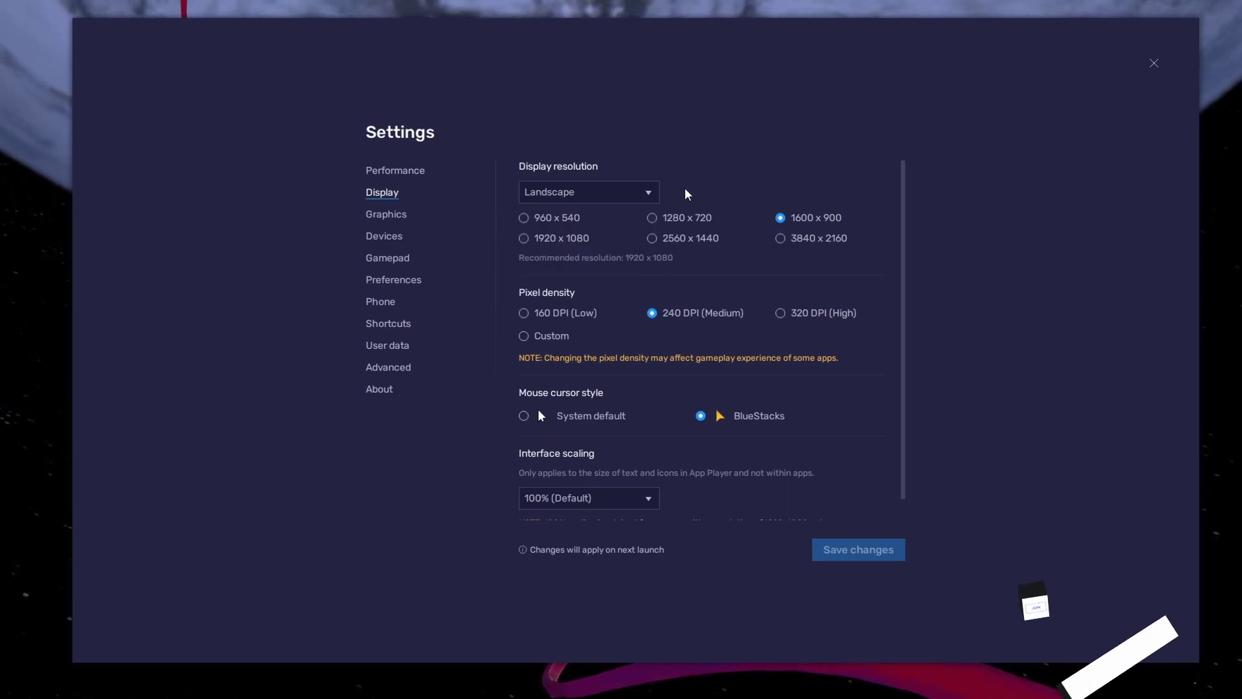
Try the 1280 x 720, 2560 x 1440 and 3840 x 2160 display resolutions, and reselect 1600 x 900.
{"action": "left_click", "coordinate": [652, 218]}
{"action": "left_click", "coordinate": [653, 238]}
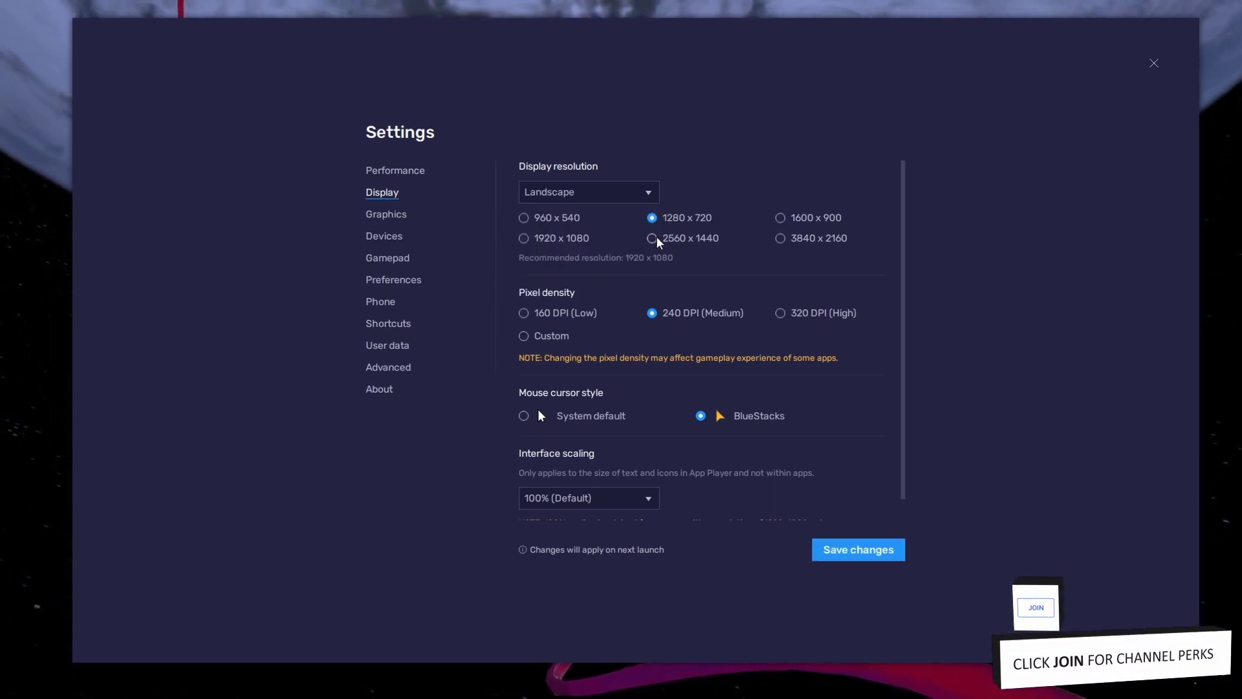
{"action": "left_click", "coordinate": [780, 238]}
{"action": "left_click", "coordinate": [780, 218]}
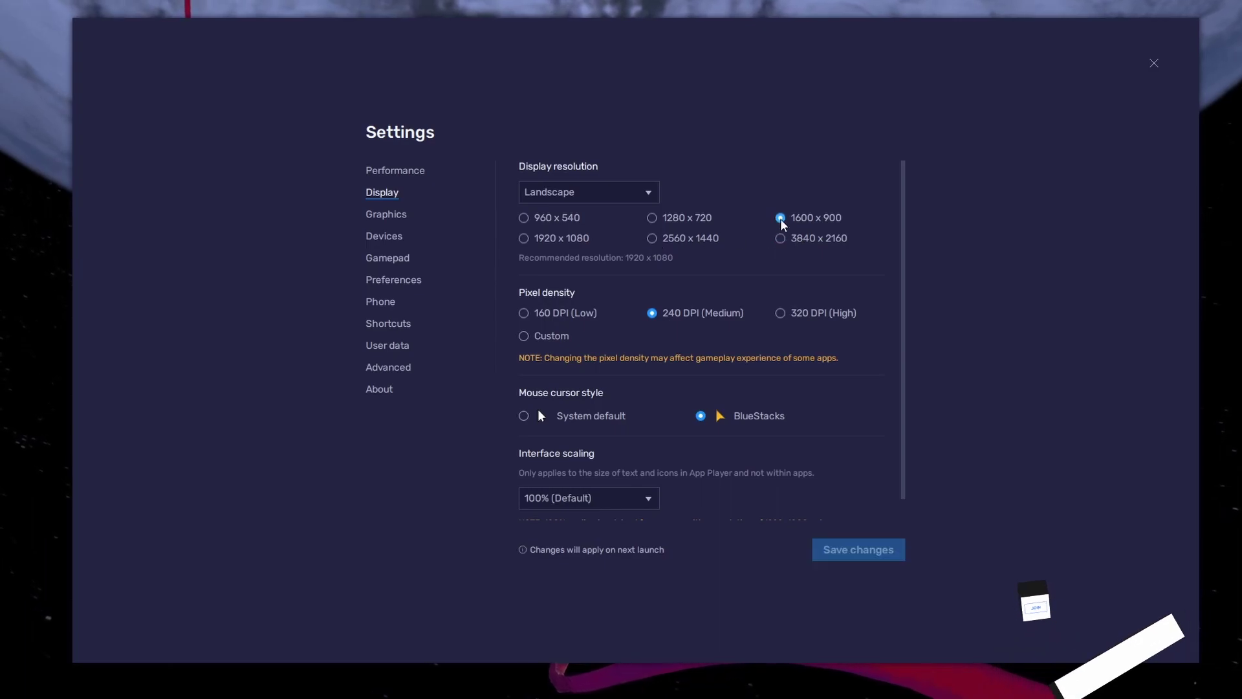
Close the settings and slightly reduce the size of the app player window.
{"action": "left_click", "coordinate": [1152, 63]}
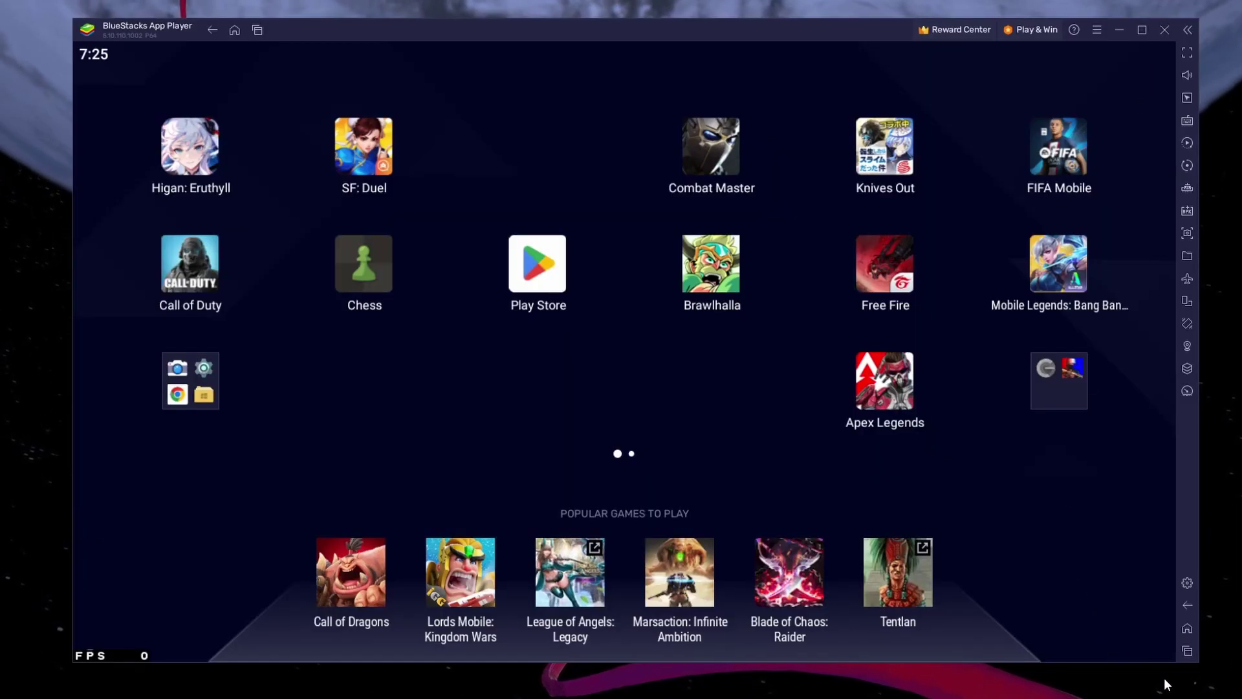
{"action": "mouse_move", "coordinate": [1199, 660]}
{"action": "left_mouse_down"}
{"action": "mouse_move", "coordinate": [1149, 645]}
{"action": "mouse_move", "coordinate": [1197, 655]}
{"action": "left_mouse_up"}
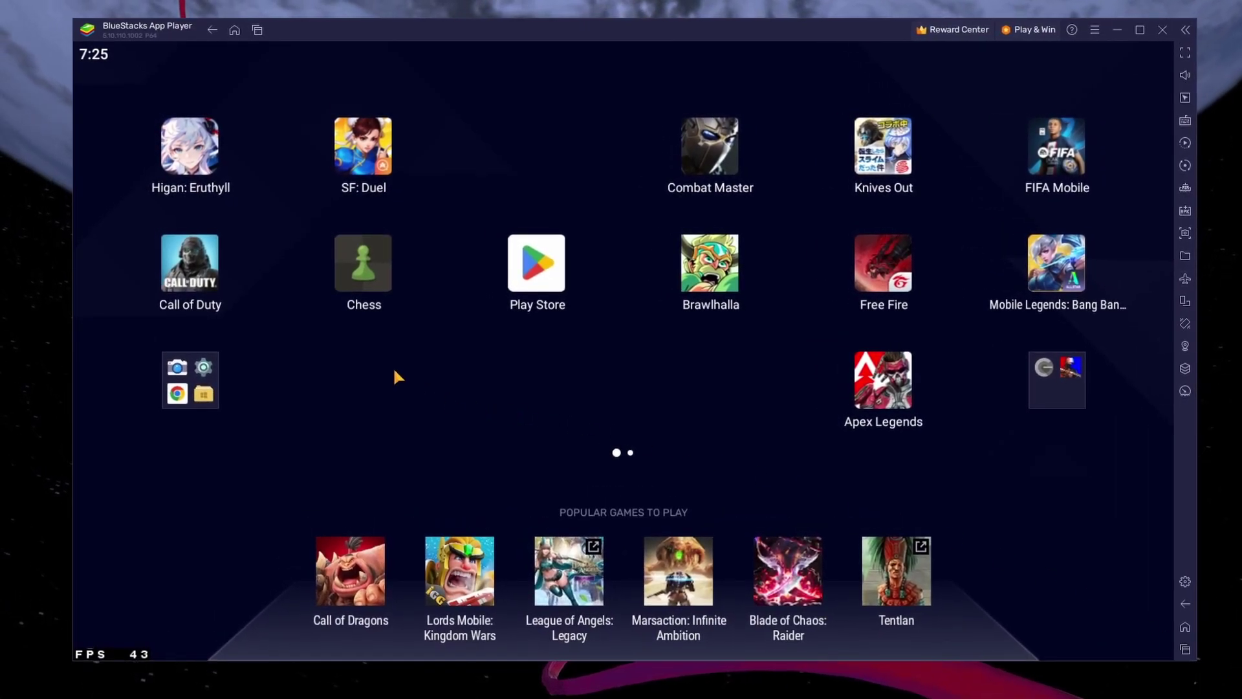
Launch Higan: Eruthyll and turn off its on-screen controls in the game controls.
{"action": "mouse_move", "coordinate": [1191, 123]}
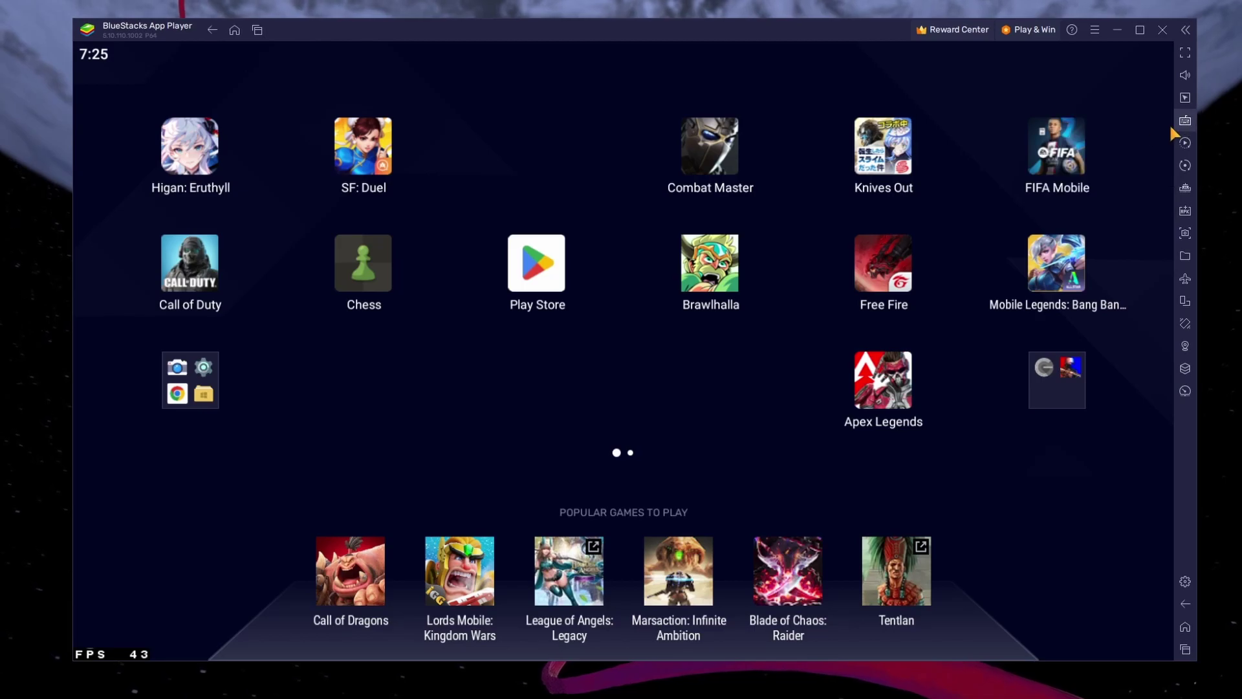
{"action": "left_click", "coordinate": [163, 157]}
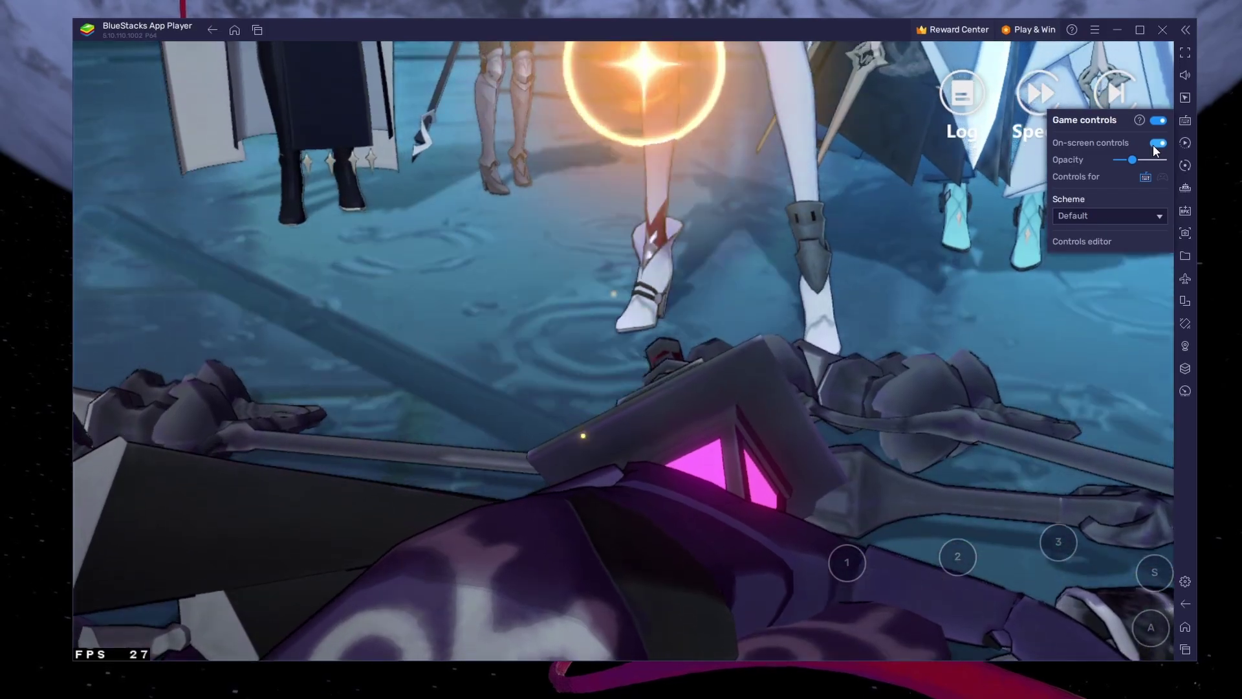
{"action": "left_click", "coordinate": [1155, 143]}
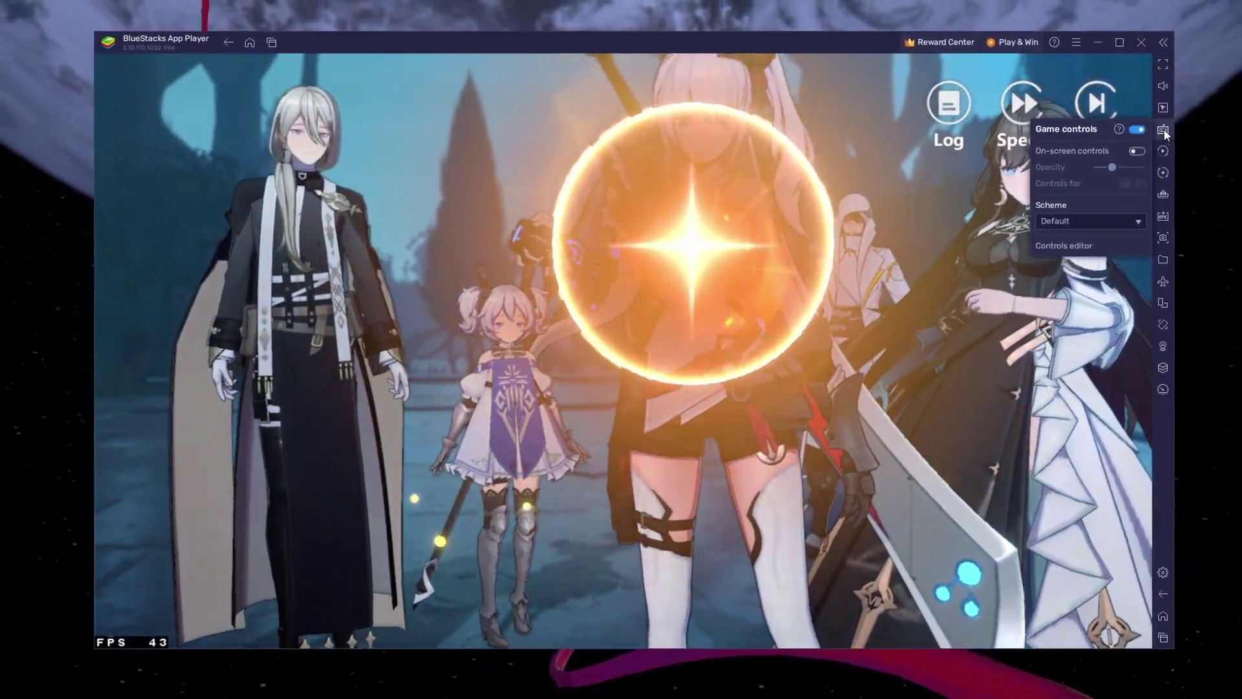
{"action": "left_click", "coordinate": [1148, 132]}
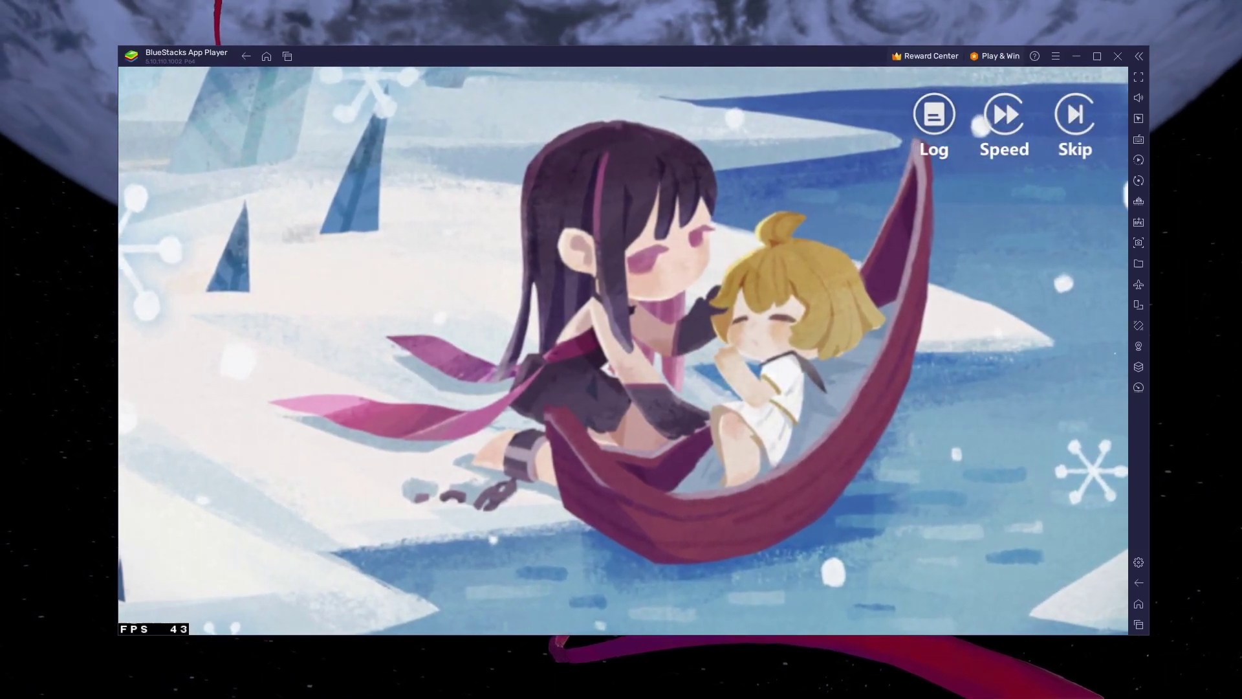
Skip the game's story cutscene and confirm the skip to continue into the battle.
{"action": "left_click", "coordinate": [1073, 122]}
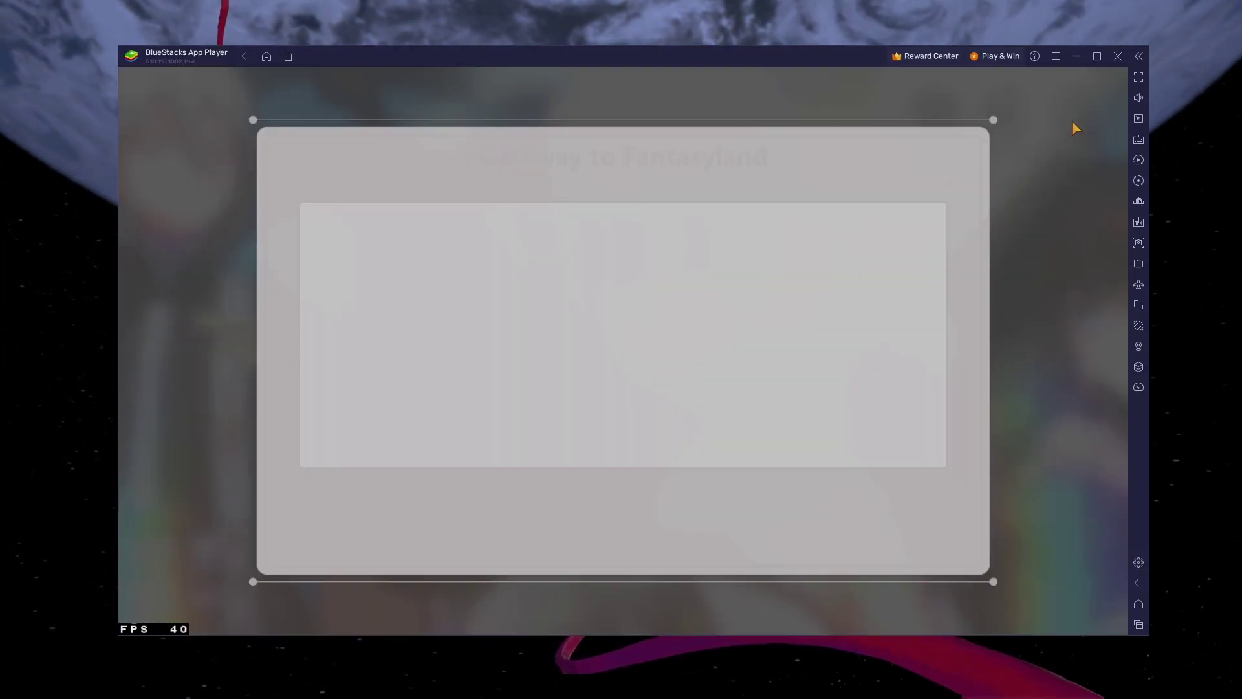
{"action": "left_click", "coordinate": [769, 516]}
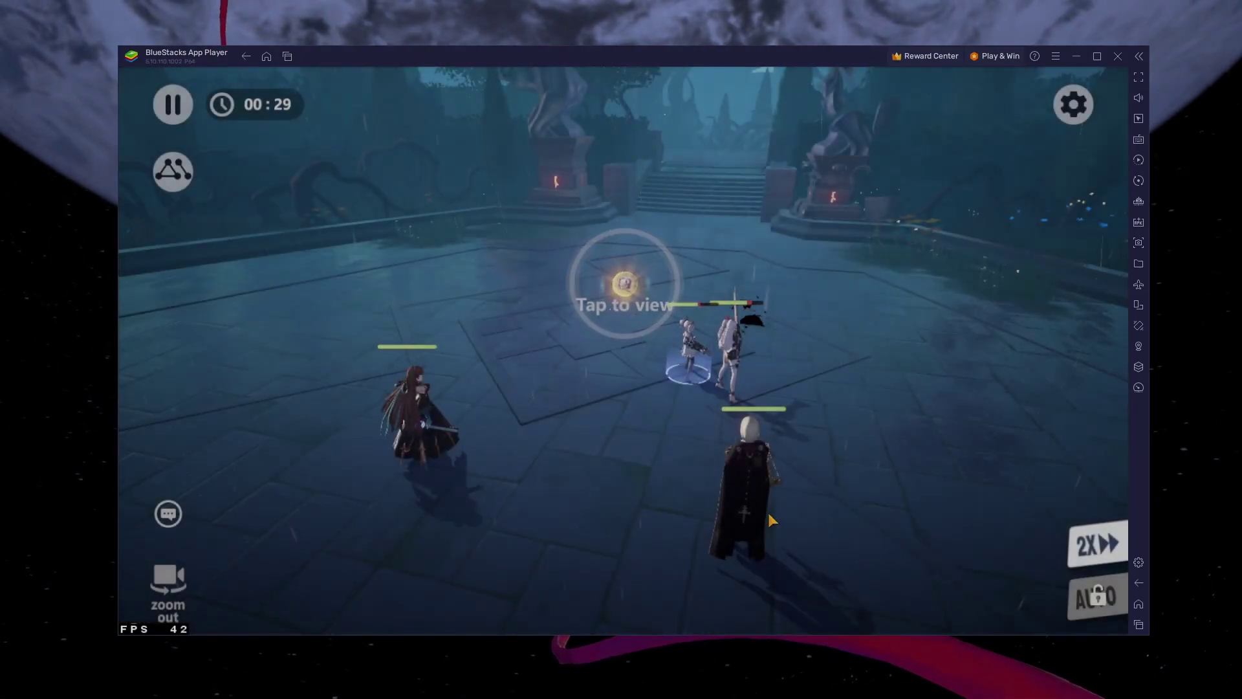